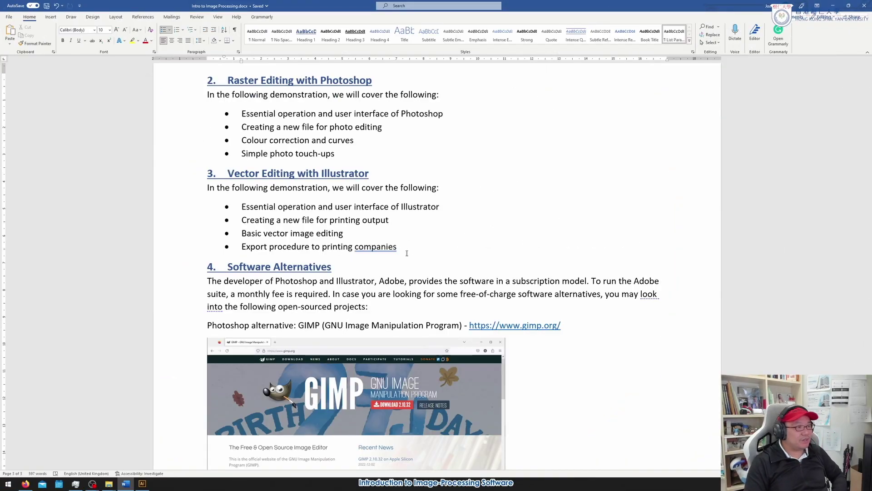
Switch to Illustrator and shrink the Navigator, Swatches, Gradient and Pathfinder panel groups to make room for the Layers panel.
{"action": "left_click", "coordinate": [142, 484]}
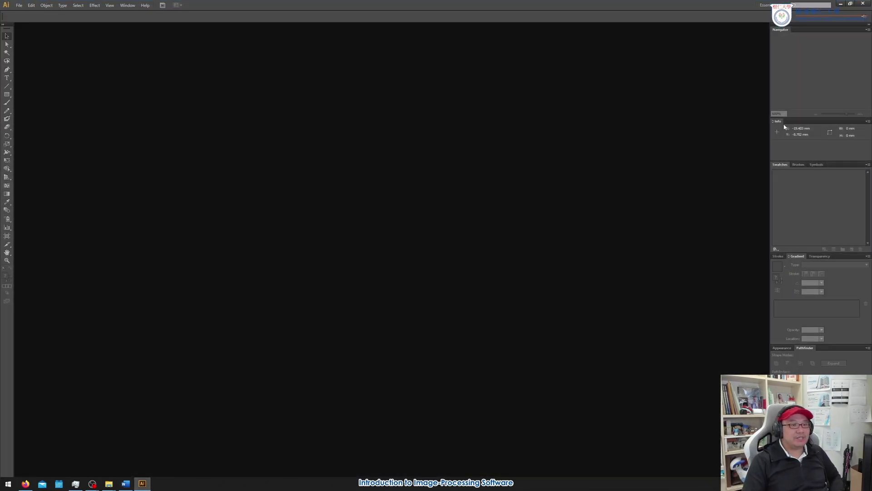
{"action": "left_click_drag", "start_coordinate": [816, 117], "coordinate": [816, 88]}
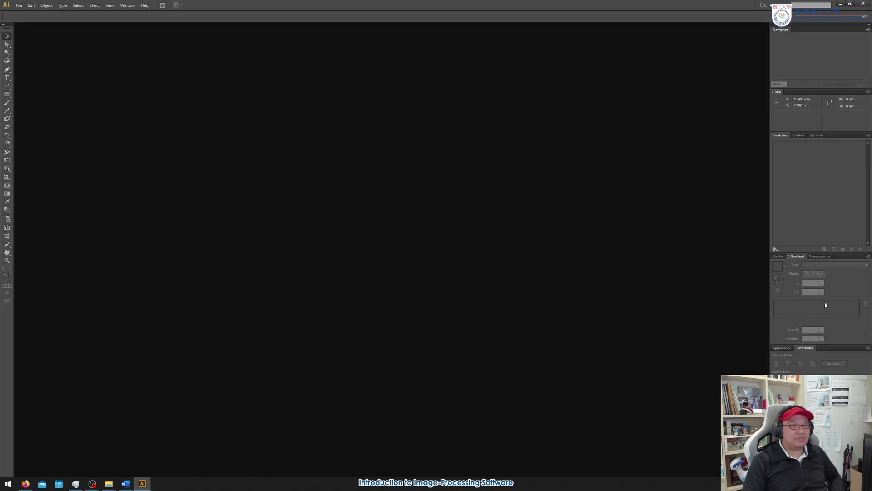
{"action": "left_click_drag", "start_coordinate": [830, 253], "coordinate": [831, 202]}
{"action": "left_click_drag", "start_coordinate": [834, 345], "coordinate": [834, 284]}
{"action": "left_click_drag", "start_coordinate": [818, 202], "coordinate": [820, 184]}
{"action": "left_click_drag", "start_coordinate": [834, 289], "coordinate": [835, 278]}
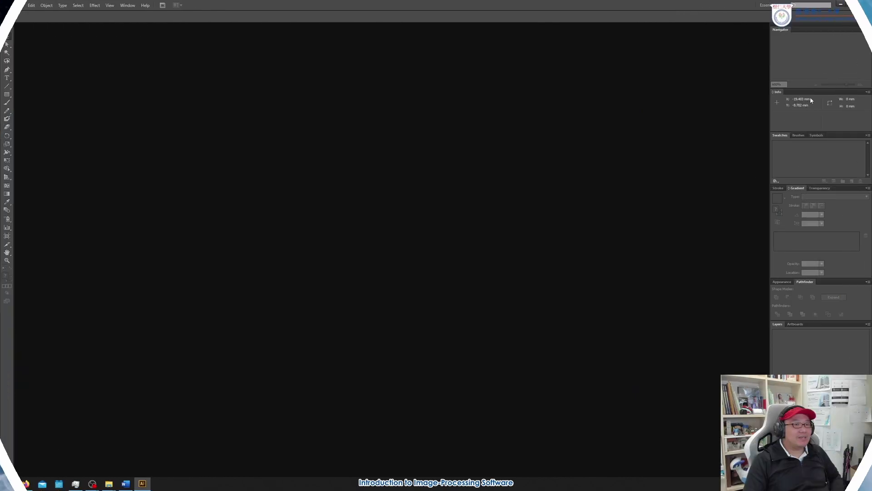
{"action": "left_click_drag", "start_coordinate": [812, 89], "coordinate": [814, 80]}
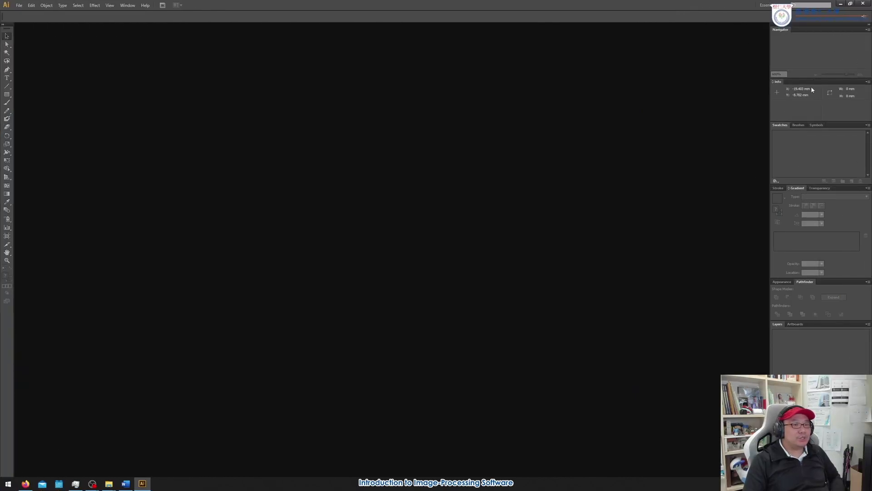
{"action": "left_click_drag", "start_coordinate": [812, 183], "coordinate": [815, 168]}
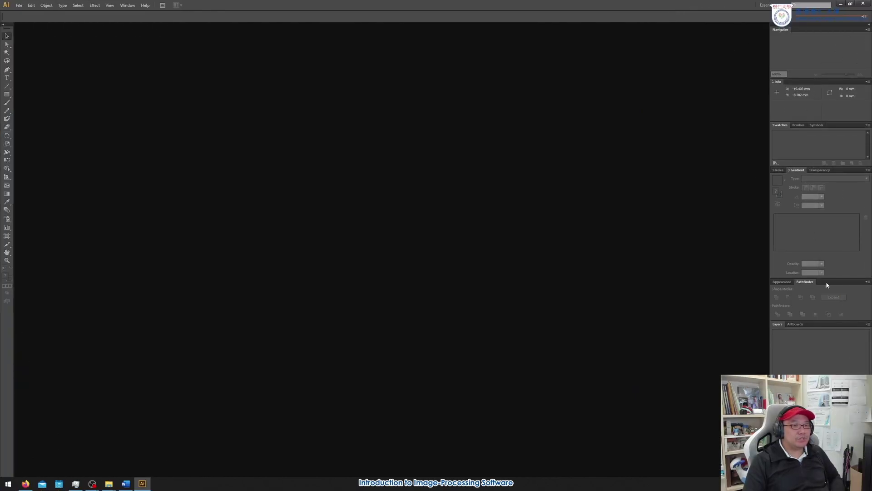
{"action": "left_click_drag", "start_coordinate": [827, 279], "coordinate": [830, 255]}
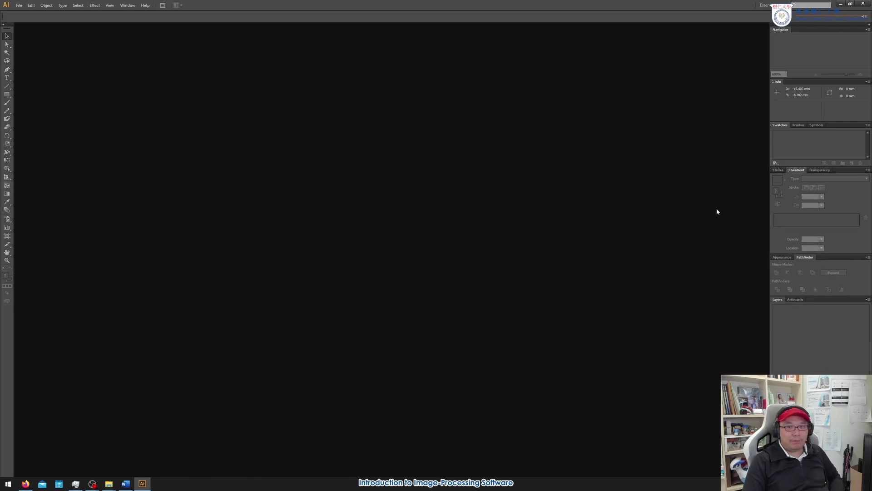
Minimise Illustrator and Word, and open 202109 SYU Namecard.ai from the desktop in a maximised window.
{"action": "left_click", "coordinate": [840, 3]}
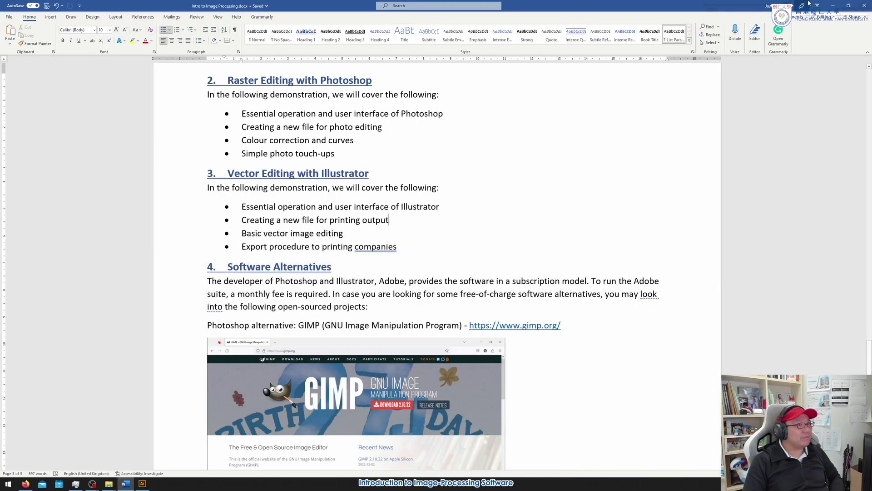
{"action": "left_click", "coordinate": [833, 5]}
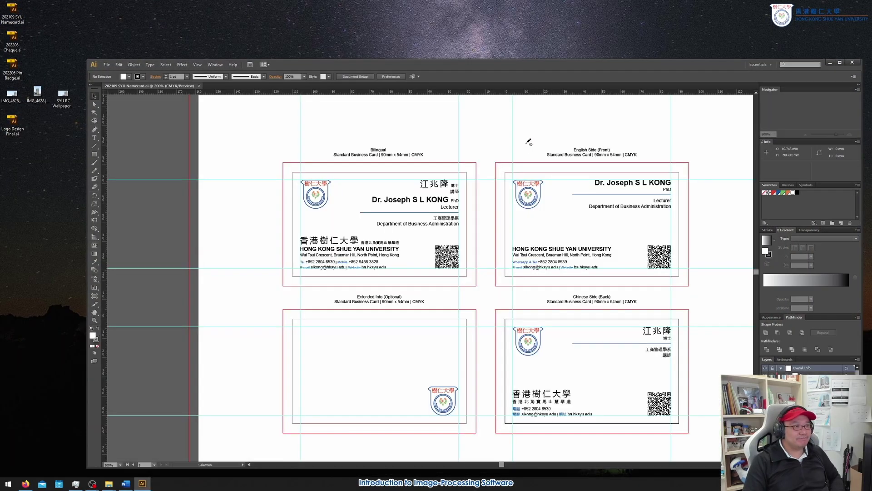
{"action": "left_click", "coordinate": [840, 63]}
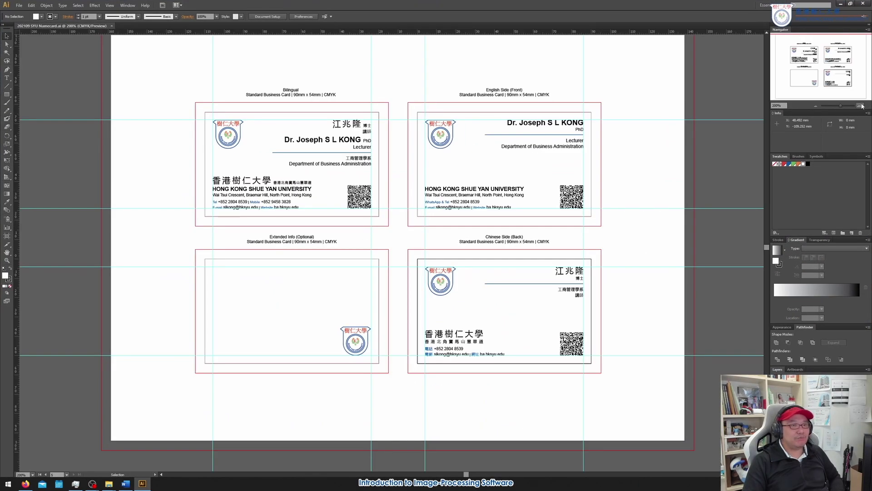
{"action": "left_click", "coordinate": [860, 105]}
{"action": "left_click", "coordinate": [860, 105]}
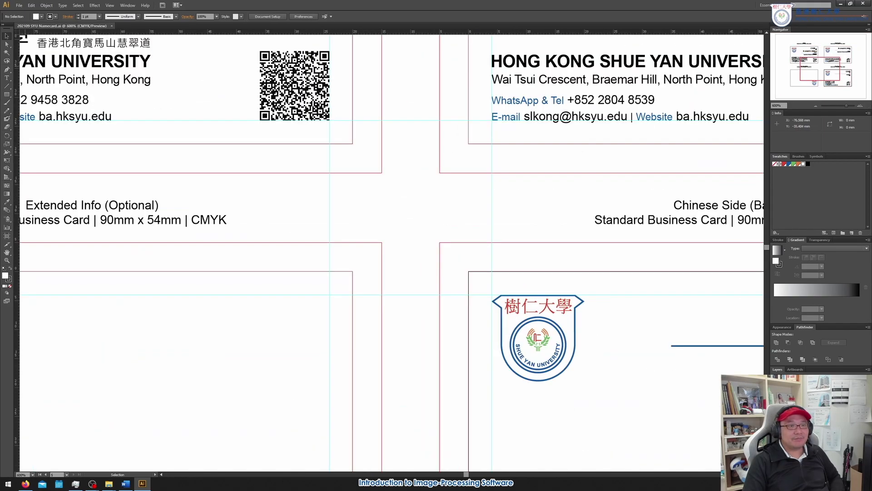
Shorten the Swatches and Gradient panels, and float the Layers panel over the canvas with enough height to list all layers.
{"action": "left_click_drag", "start_coordinate": [825, 238], "coordinate": [826, 174]}
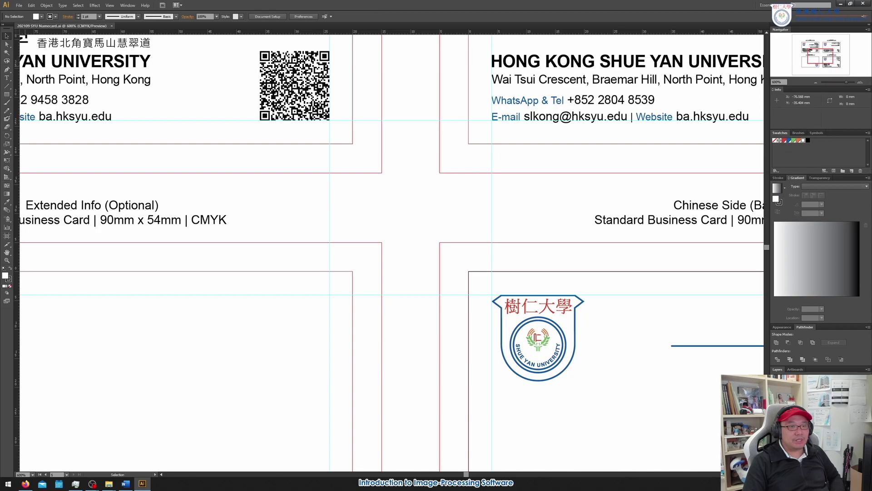
{"action": "left_click_drag", "start_coordinate": [837, 324], "coordinate": [837, 265]}
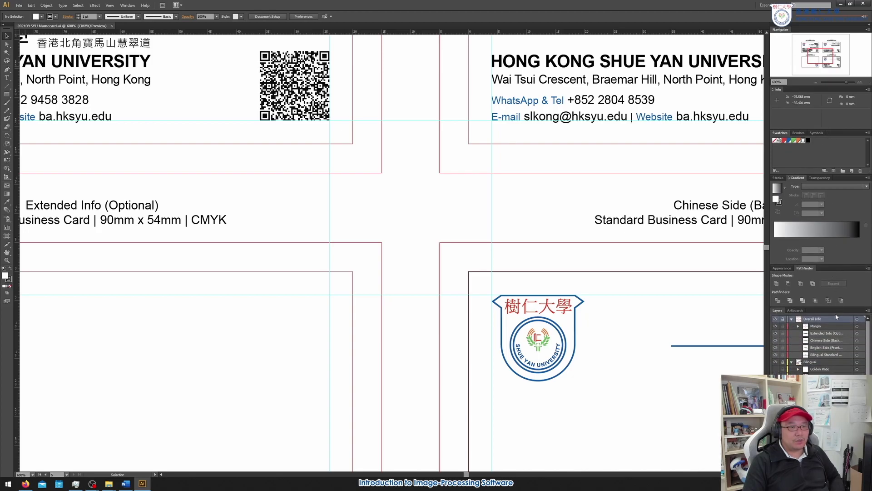
{"action": "left_click_drag", "start_coordinate": [776, 313], "coordinate": [660, 49]}
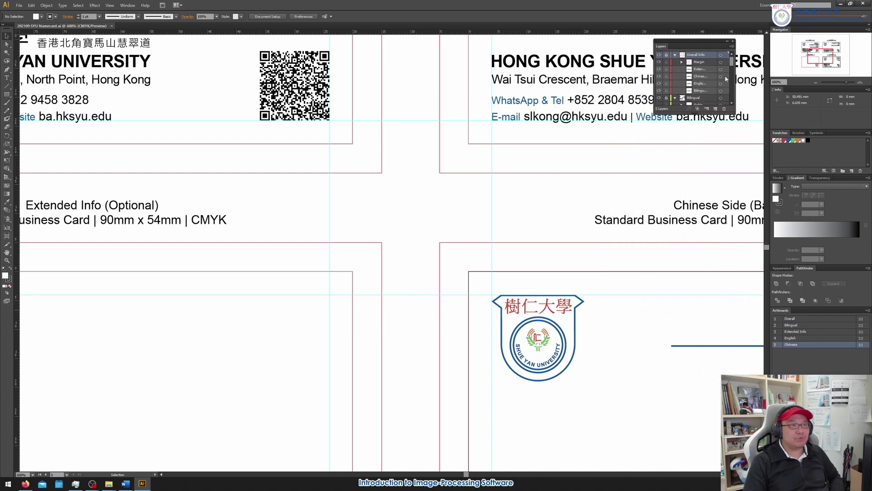
{"action": "left_click_drag", "start_coordinate": [700, 112], "coordinate": [699, 274]}
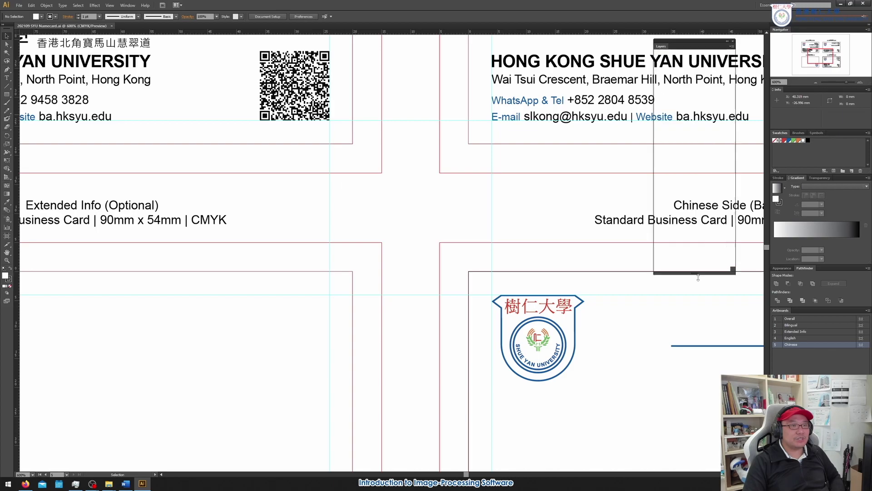
{"action": "left_click_drag", "start_coordinate": [701, 46], "coordinate": [723, 44]}
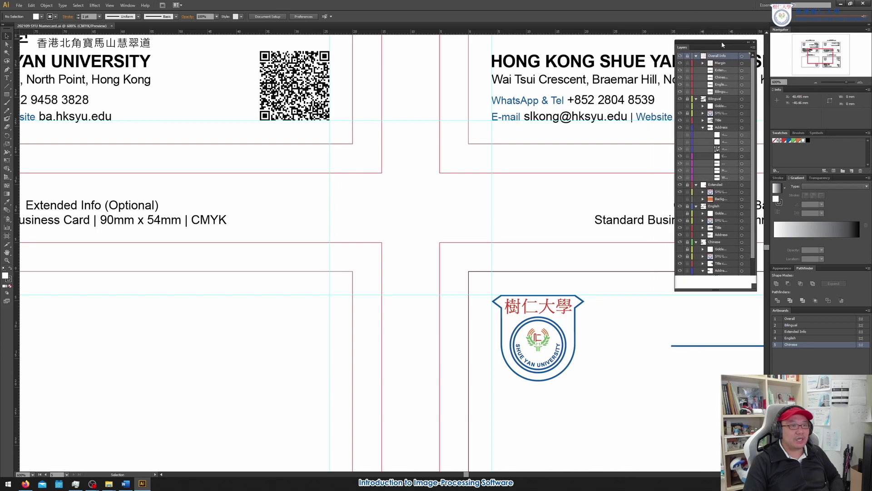
Examine the layout, margins and bleed of the English Side (Front) business card.
{"action": "left_click_drag", "start_coordinate": [828, 53], "coordinate": [837, 50]}
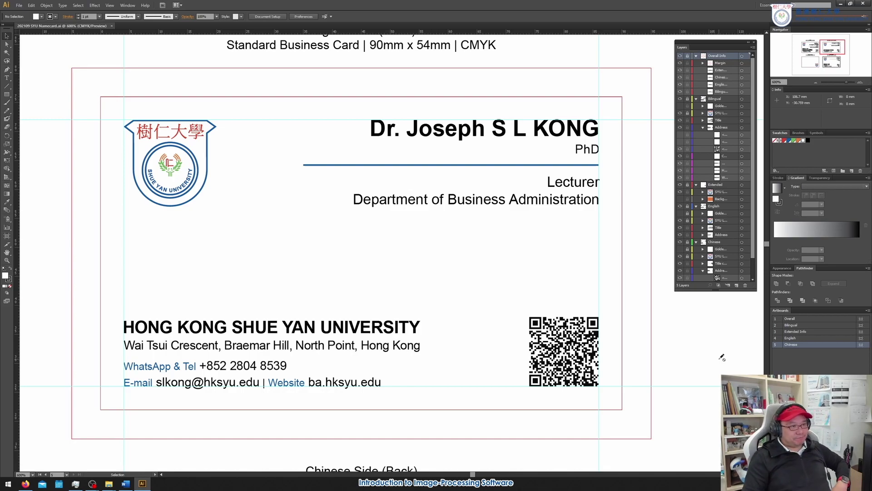
{"action": "left_click_drag", "start_coordinate": [836, 51], "coordinate": [838, 49]}
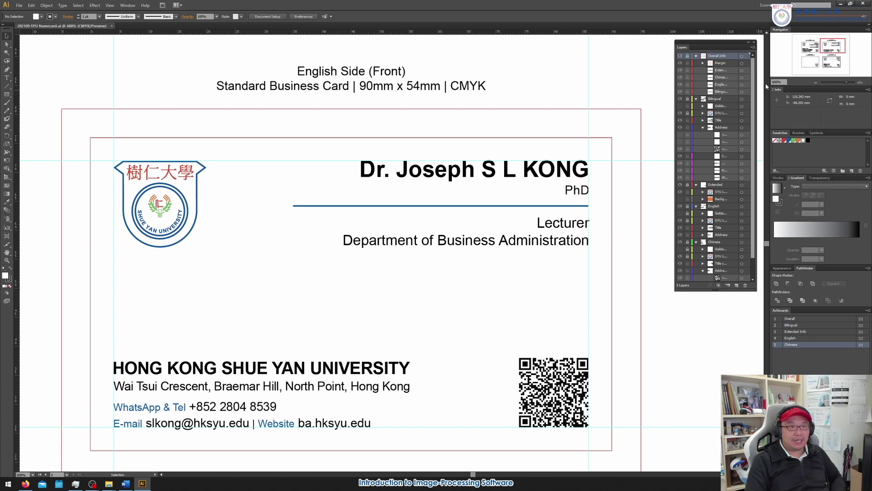
{"action": "left_click_drag", "start_coordinate": [833, 47], "coordinate": [837, 50]}
{"action": "left_click", "coordinate": [816, 82]}
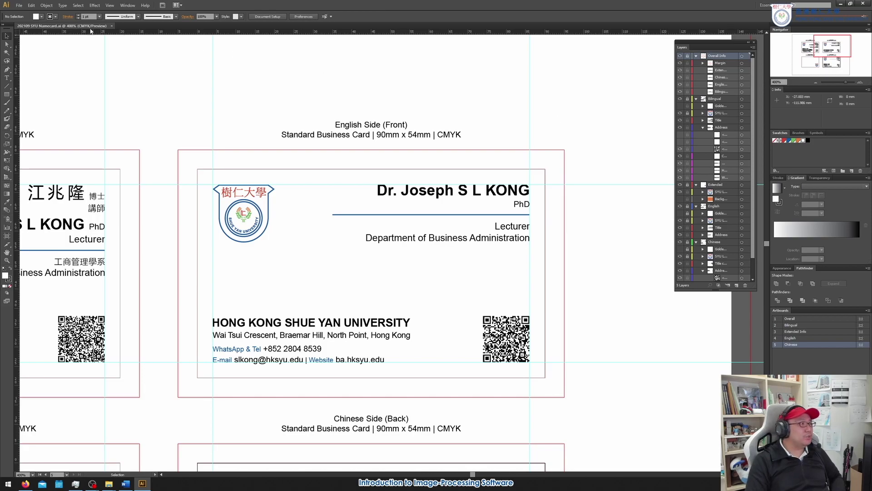
Start a new document and name it New Namecard Design.
{"action": "left_click", "coordinate": [19, 6]}
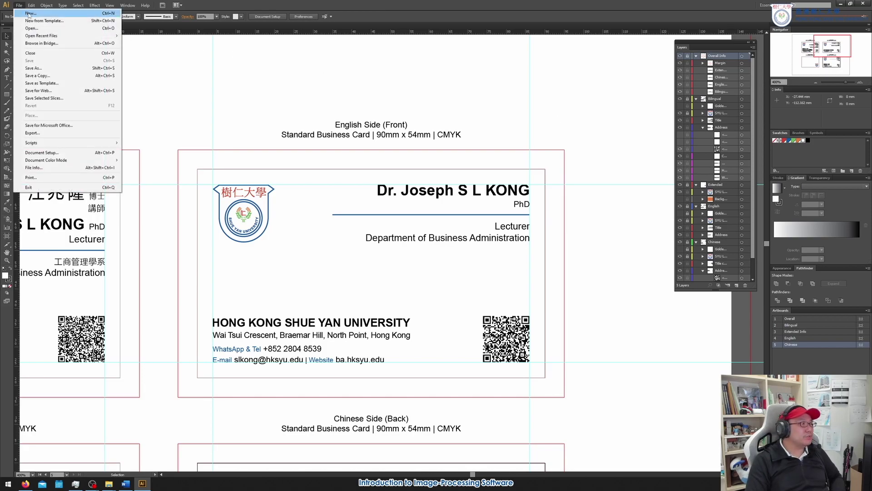
{"action": "left_click", "coordinate": [29, 14]}
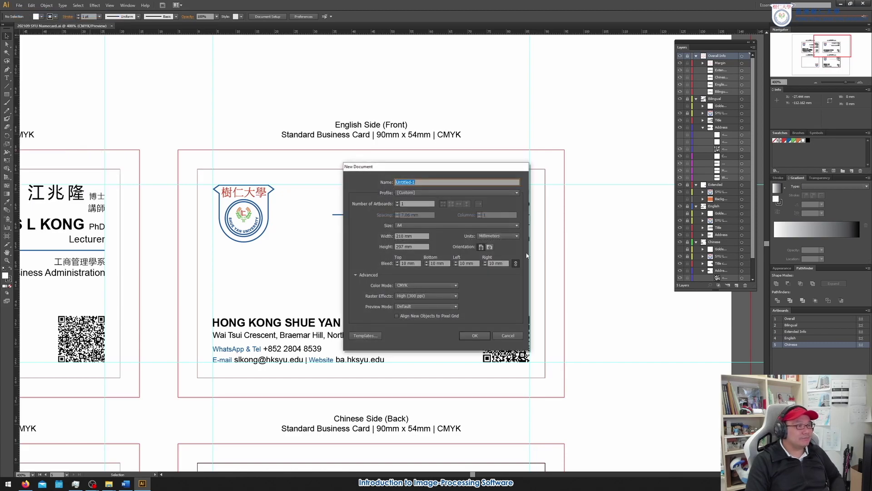
{"action": "type", "text": "N"}
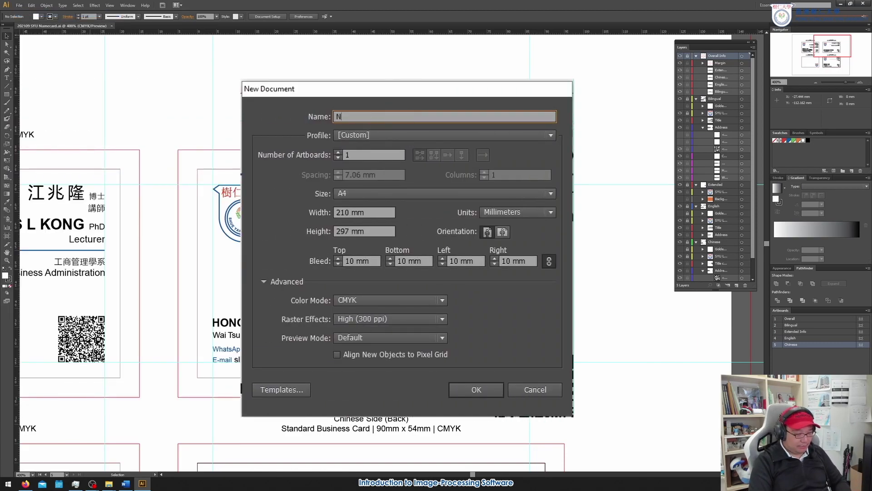
{"action": "type", "text": "ew Namecard Deisgn"}
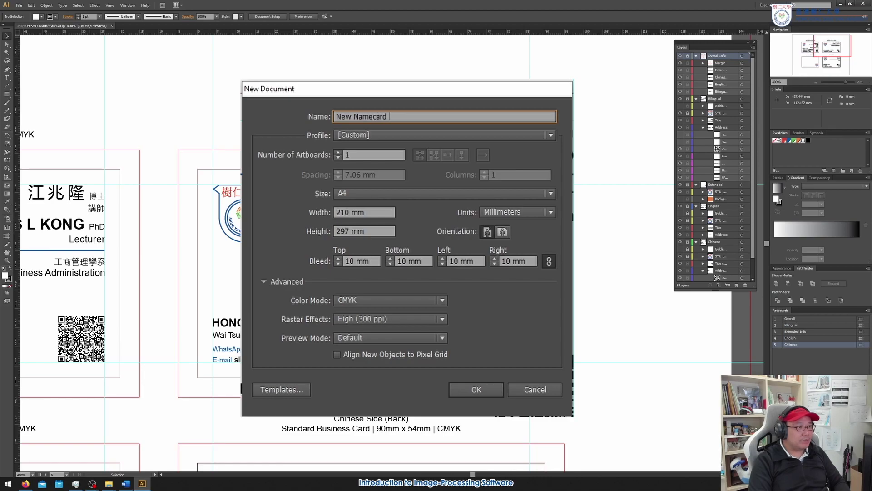
{"action": "key", "text": "BackSpace"}
{"action": "key", "text": "BackSpace"}
{"action": "key", "text": "BackSpace"}
{"action": "type", "text": "sign"}
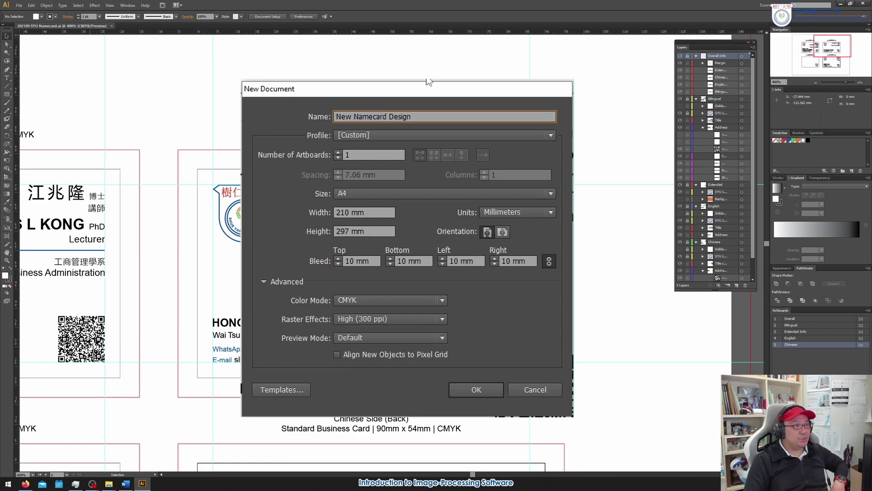
Set the new document's width to 90 mm and height to 54 mm, and create it.
{"action": "double_click", "coordinate": [350, 212]}
{"action": "type", "text": "90"}
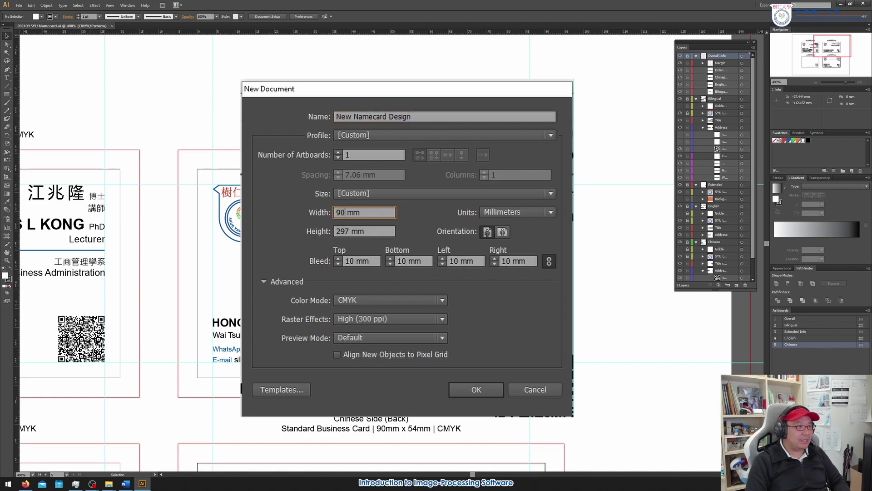
{"action": "key", "text": "Tab"}
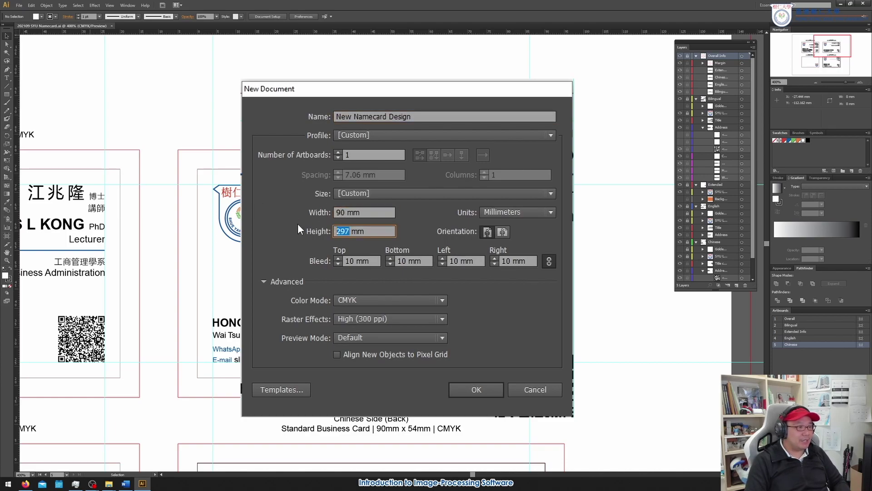
{"action": "type", "text": "54"}
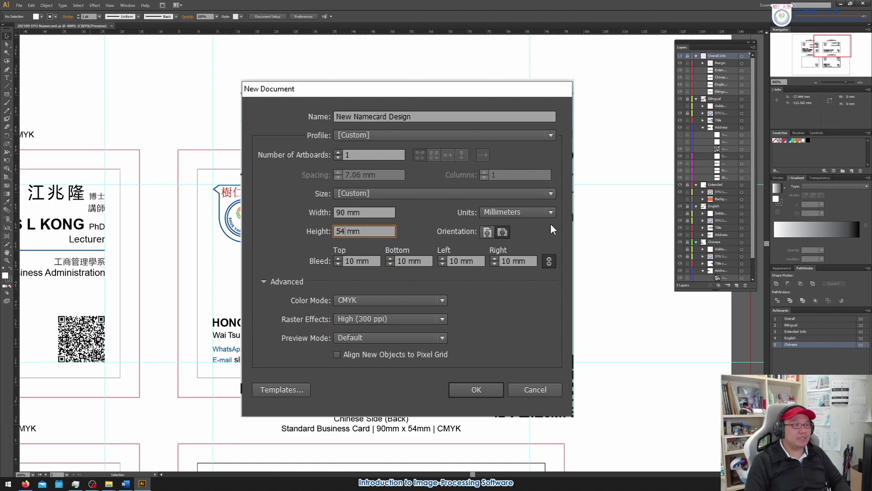
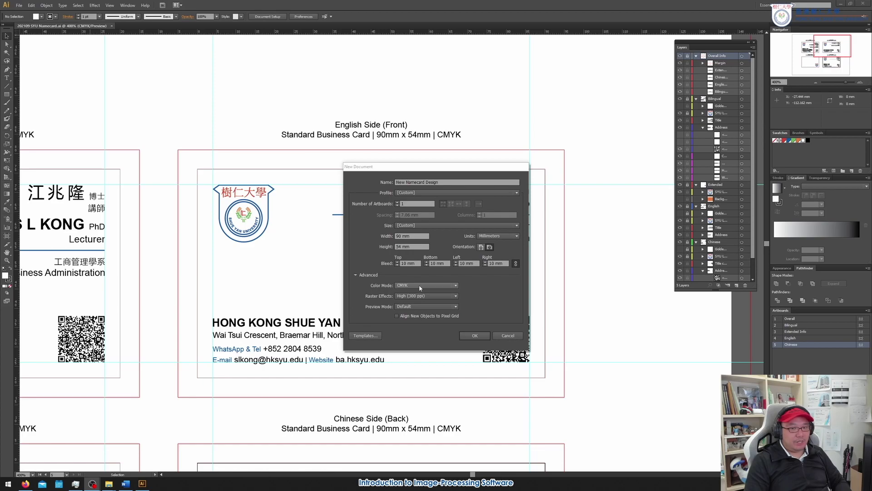
{"action": "left_click", "coordinate": [485, 337]}
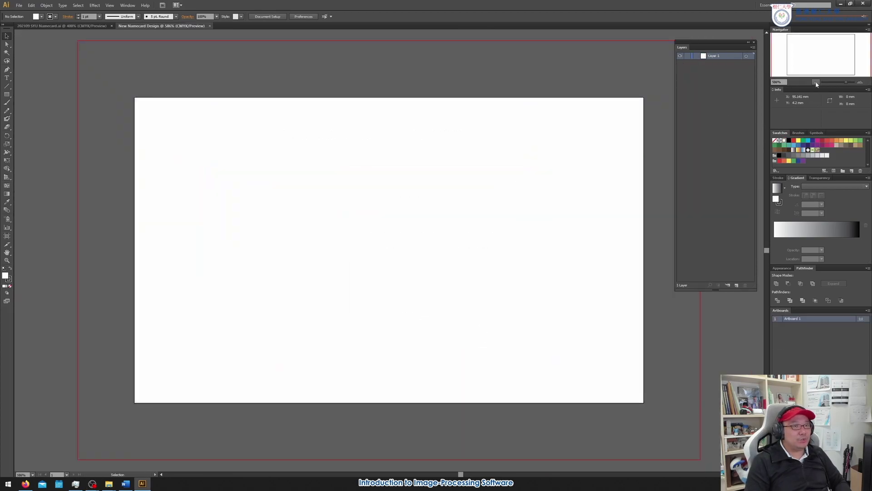
Show the rulers in the New Namecard Design document, and close that document.
{"action": "key", "text": "ctrl+minus"}
{"action": "key", "text": "ctrl+minus"}
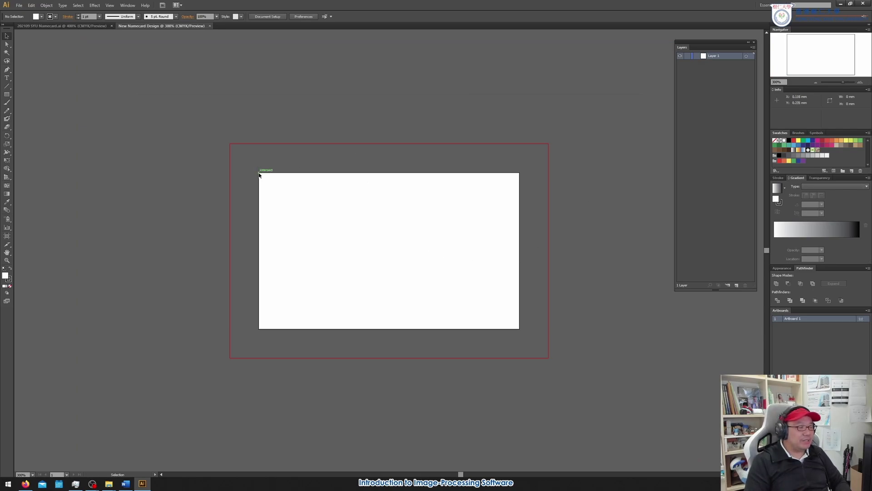
{"action": "left_click", "coordinate": [128, 5]}
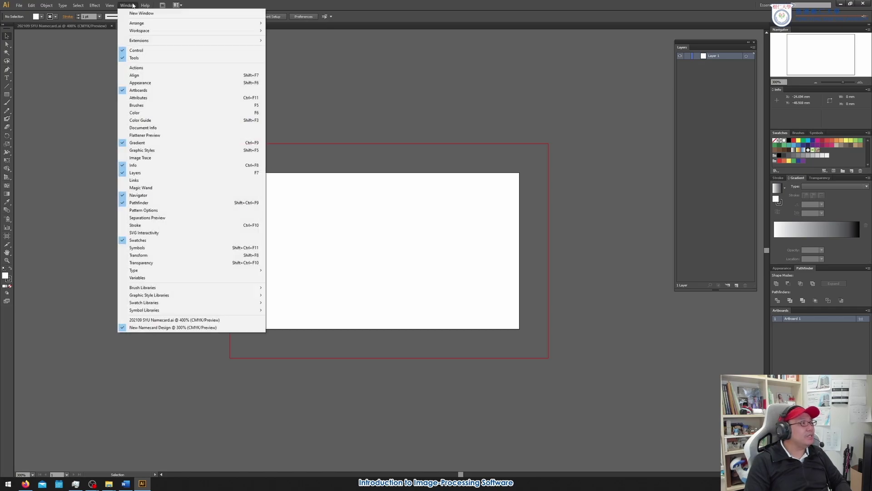
{"action": "mouse_move", "coordinate": [101, 7]}
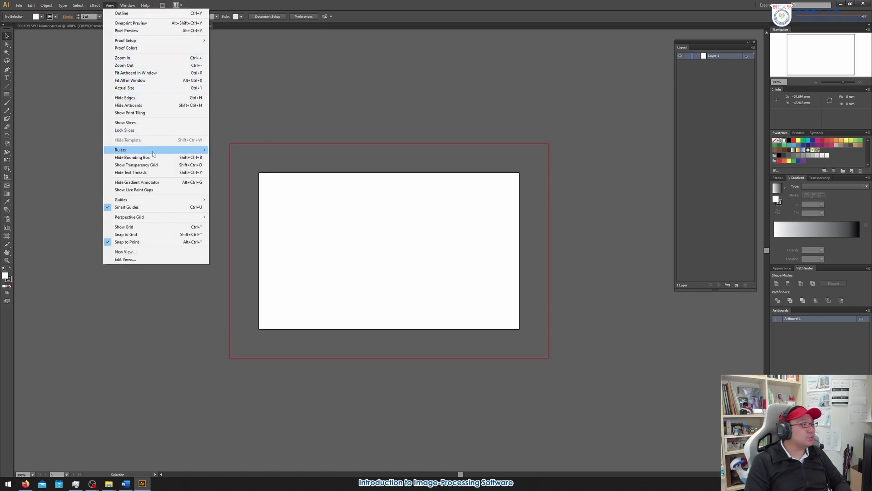
{"action": "mouse_move", "coordinate": [154, 150]}
{"action": "left_click", "coordinate": [230, 149]}
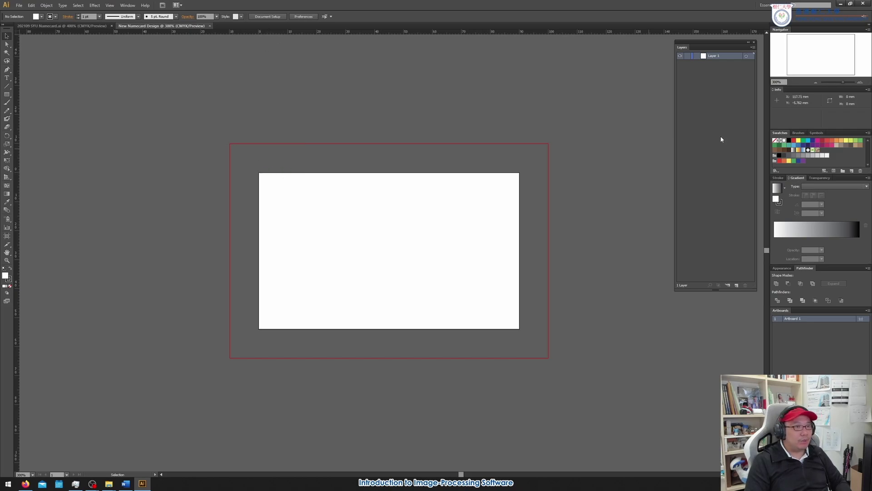
{"action": "left_click", "coordinate": [867, 82]}
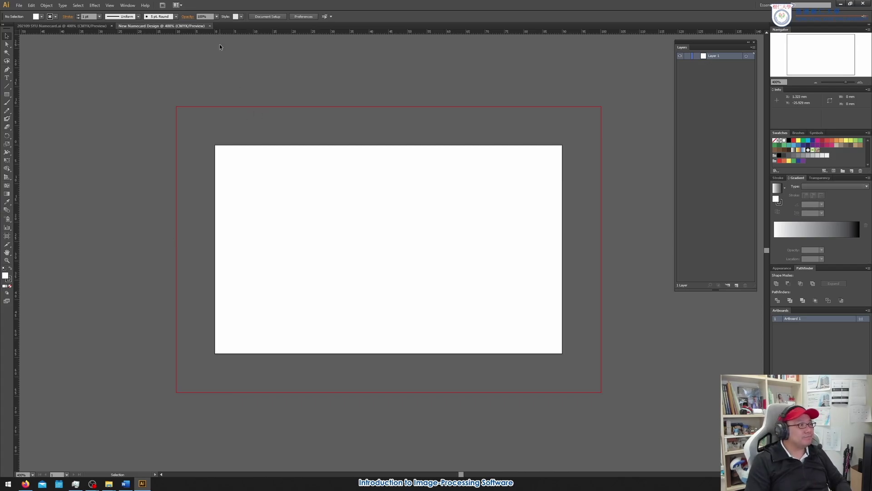
{"action": "left_click", "coordinate": [210, 25]}
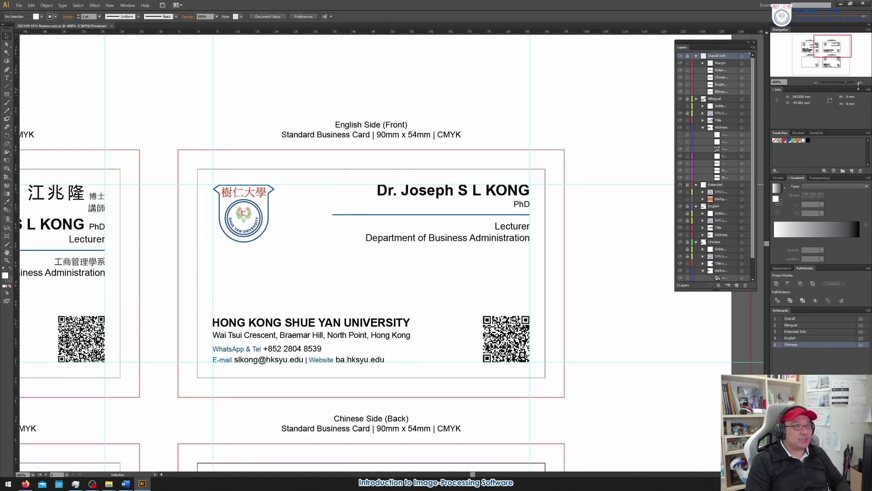
Collapse the Overall Info and Bilingual layers and unlock the English layer.
{"action": "left_click_drag", "start_coordinate": [844, 50], "coordinate": [844, 52]}
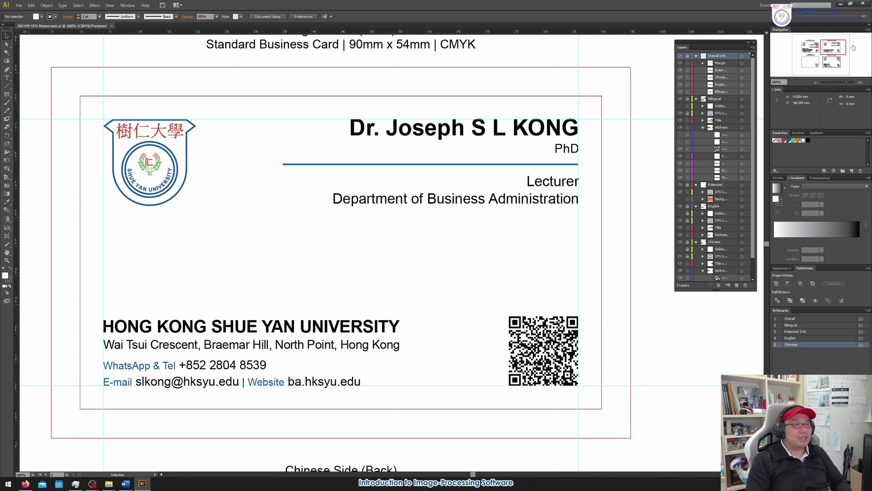
{"action": "left_click_drag", "start_coordinate": [836, 48], "coordinate": [837, 49]}
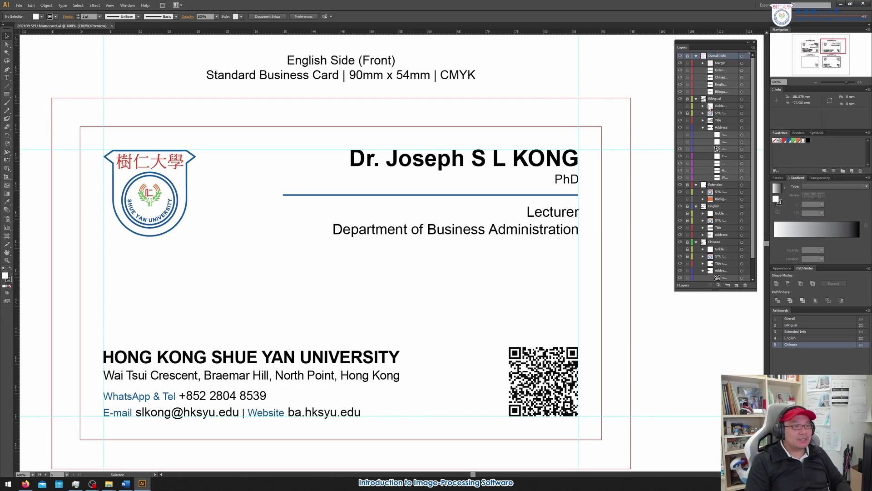
{"action": "left_click", "coordinate": [696, 55]}
{"action": "left_click", "coordinate": [696, 63]}
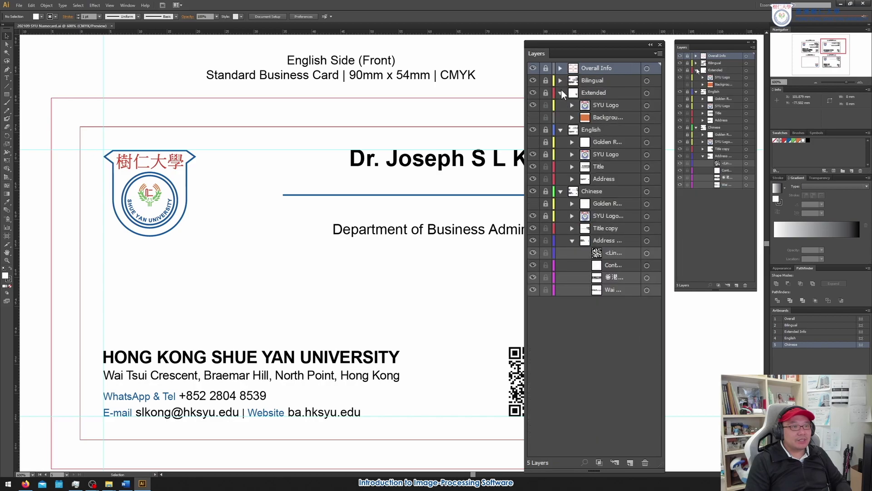
{"action": "left_click", "coordinate": [688, 93]}
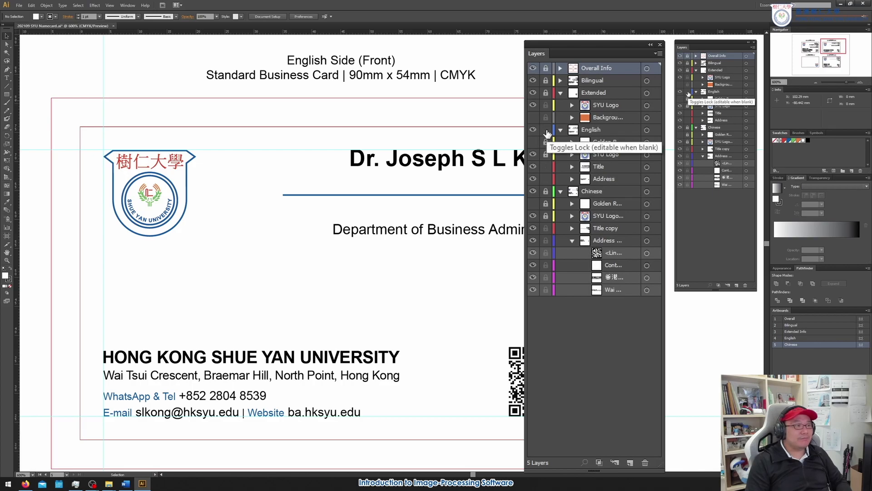
Delete the period after Dr and the two middle initials from the name on the English Side card.
{"action": "left_click", "coordinate": [456, 159]}
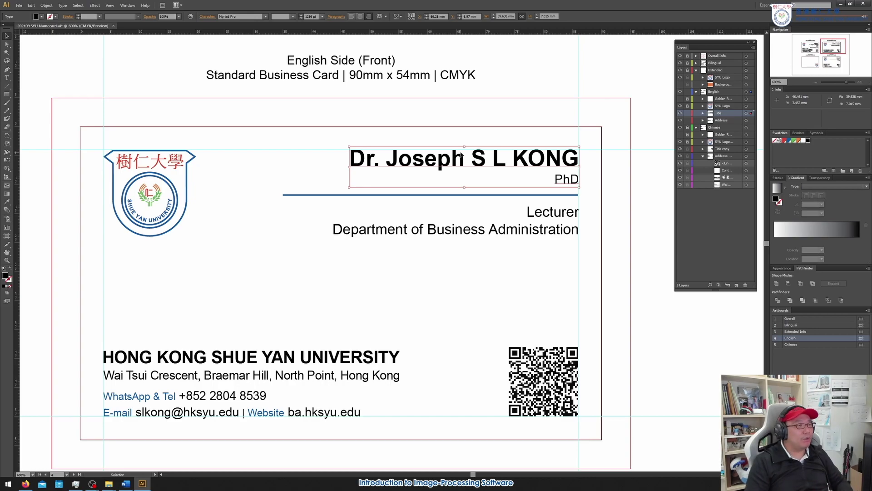
{"action": "double_click", "coordinate": [430, 157]}
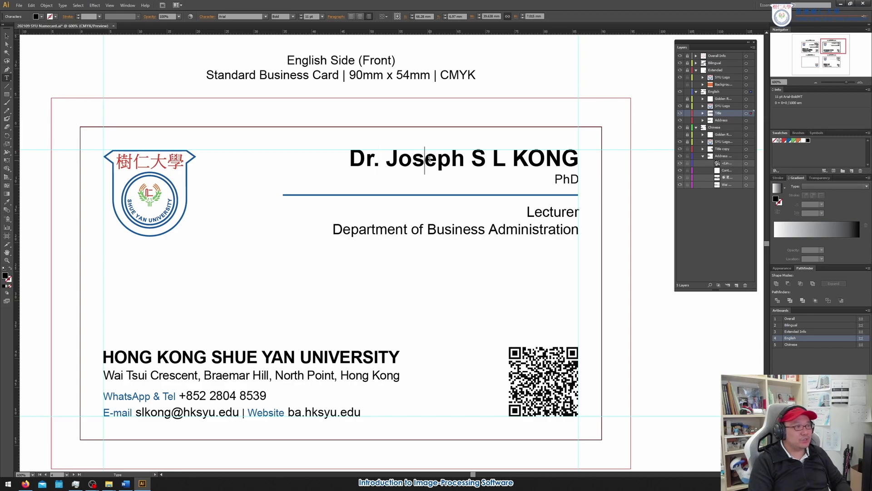
{"action": "key", "text": "Left"}
{"action": "key", "text": "Left"}
{"action": "key", "text": "Left"}
{"action": "key", "text": "Left"}
{"action": "key", "text": "BackSpace"}
{"action": "left_click", "coordinate": [475, 158]}
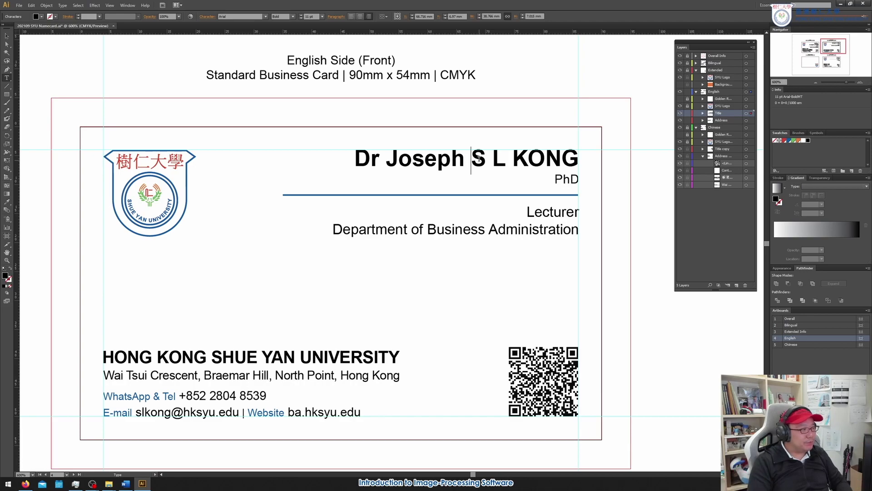
{"action": "key", "text": "Delete"}
{"action": "key", "text": "Delete"}
{"action": "key", "text": "Delete"}
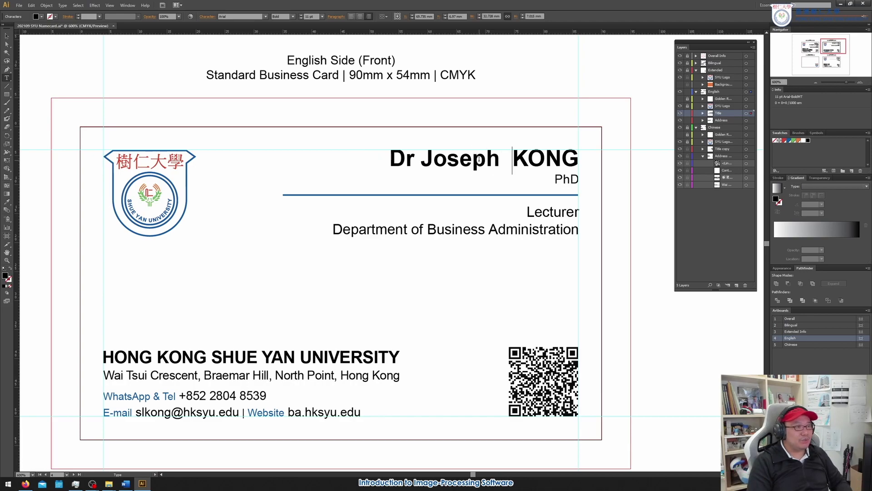
{"action": "key", "text": "BackSpace"}
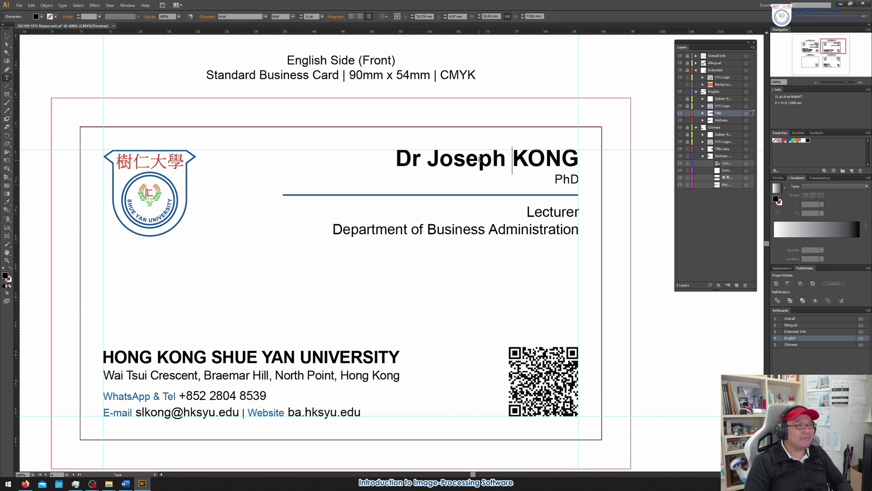
Add MHKCS after PhD below the name, separated by two spaces, and deselect the text.
{"action": "key", "text": "Down"}
{"action": "key", "text": "End"}
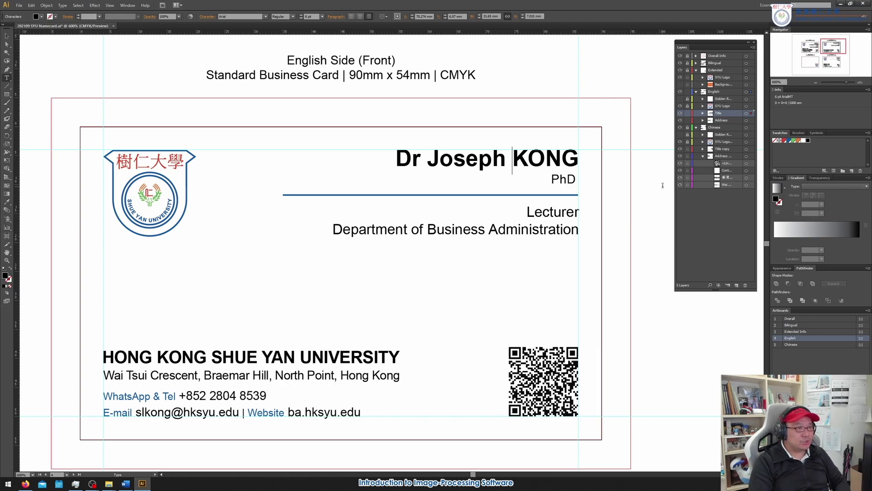
{"action": "type", "text": "MHKCS"}
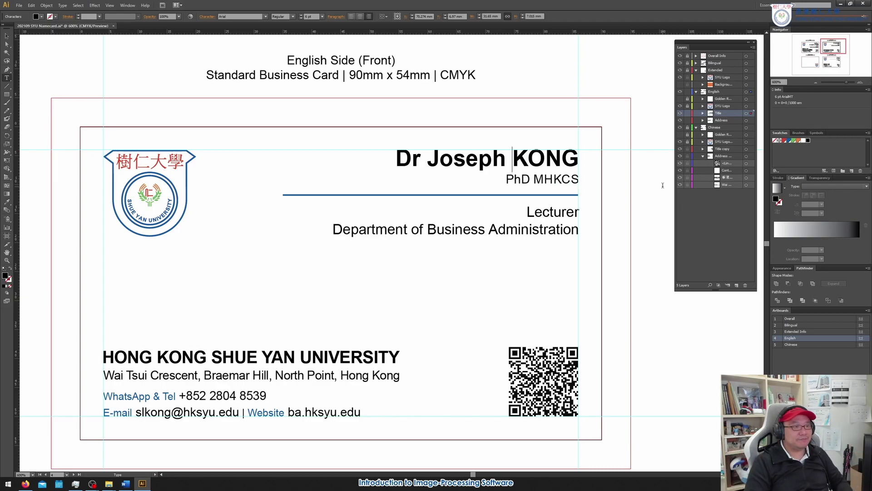
{"action": "key", "text": "Left"}
{"action": "key", "text": "Left"}
{"action": "key", "text": "Left"}
{"action": "key", "text": "Left"}
{"action": "key", "text": "Left"}
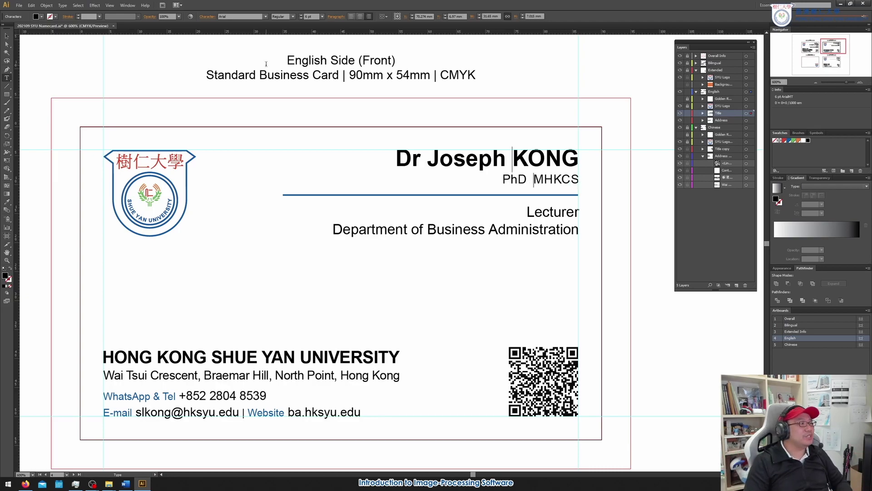
{"action": "left_click", "coordinate": [8, 37]}
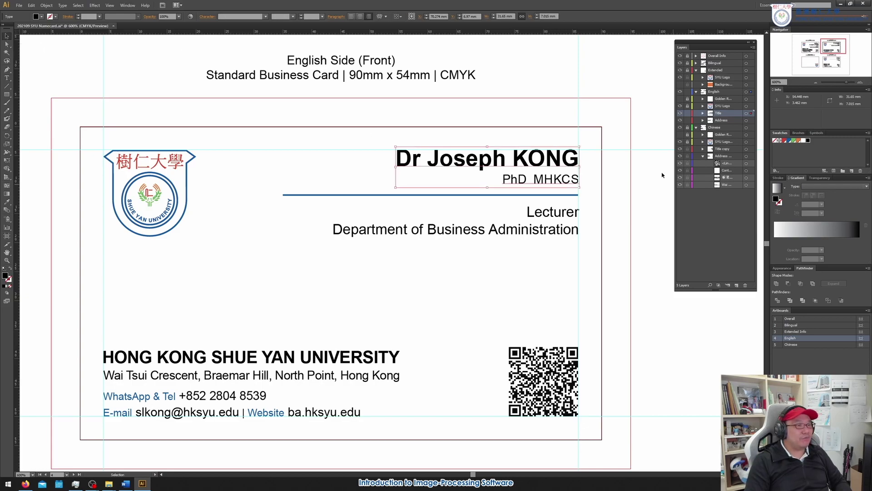
{"action": "left_click", "coordinate": [642, 176]}
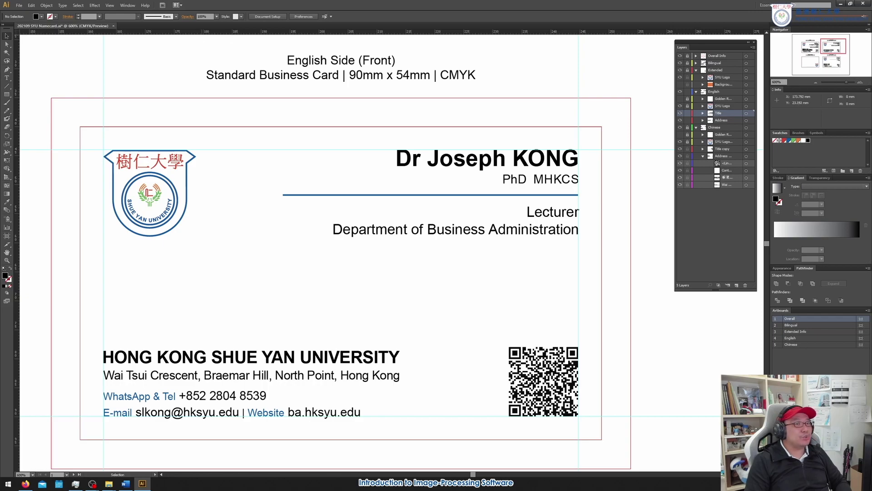
Open 202206 Cheque.ai from the desktop, maximize the window and centre the whole cheque in view.
{"action": "left_click", "coordinate": [841, 4]}
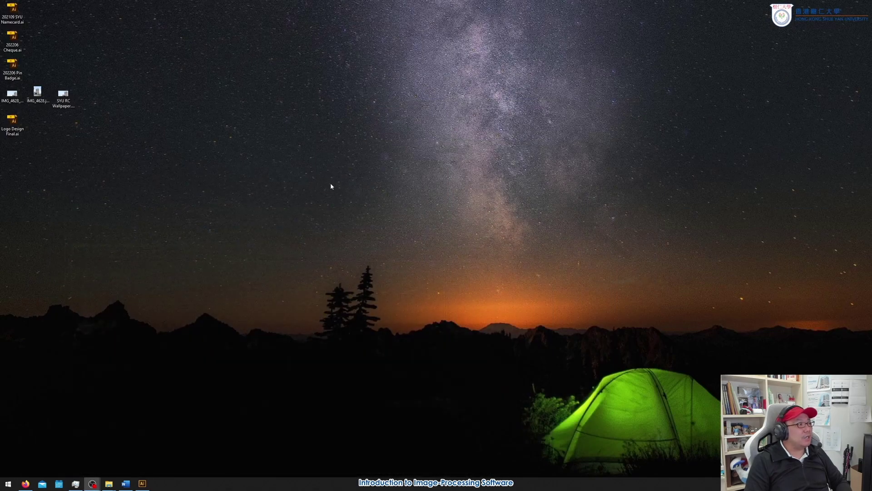
{"action": "double_click", "coordinate": [13, 43]}
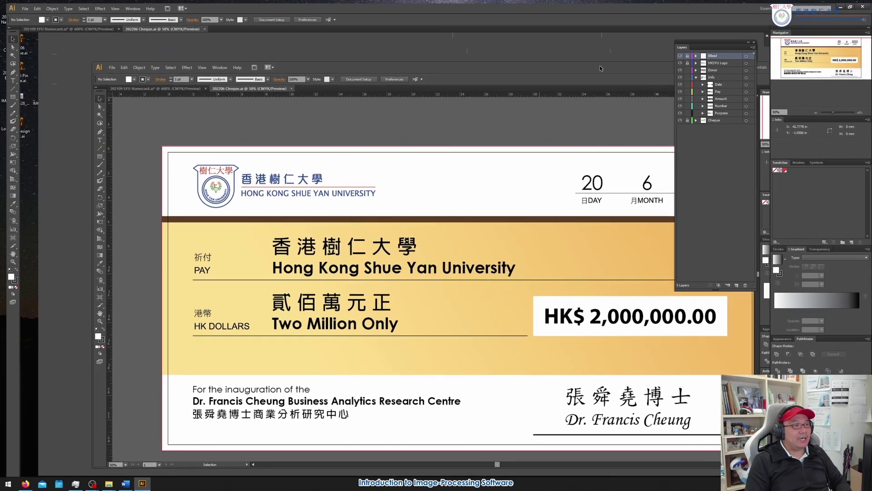
{"action": "double_click", "coordinate": [600, 65]}
{"action": "left_click_drag", "start_coordinate": [729, 41], "coordinate": [732, 39]}
{"action": "mouse_move", "coordinate": [823, 68]}
{"action": "left_mouse_down"}
{"action": "mouse_move", "coordinate": [826, 61]}
{"action": "mouse_move", "coordinate": [831, 76]}
{"action": "left_mouse_up"}
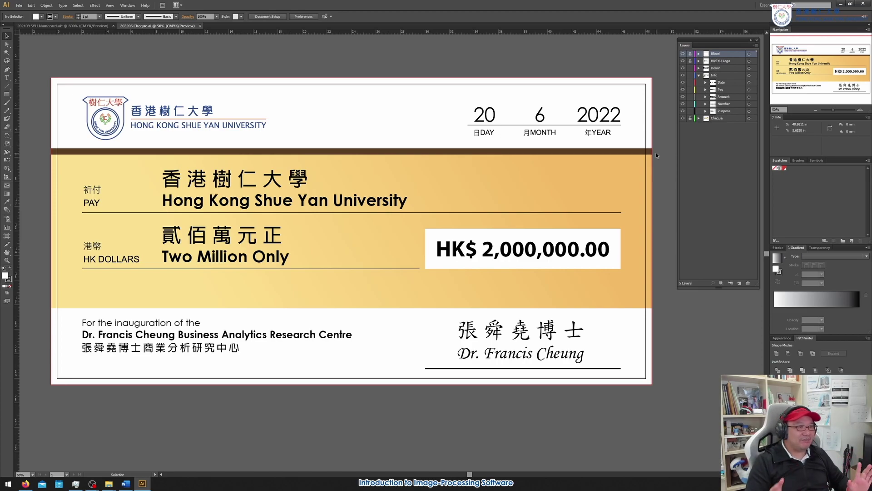
Change the year in the cheque's date to 2023.
{"action": "left_click", "coordinate": [600, 117]}
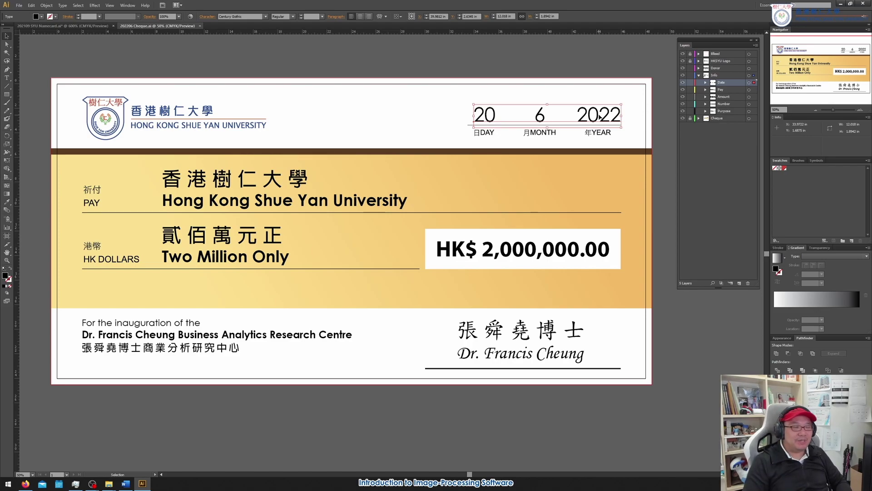
{"action": "double_click", "coordinate": [600, 117]}
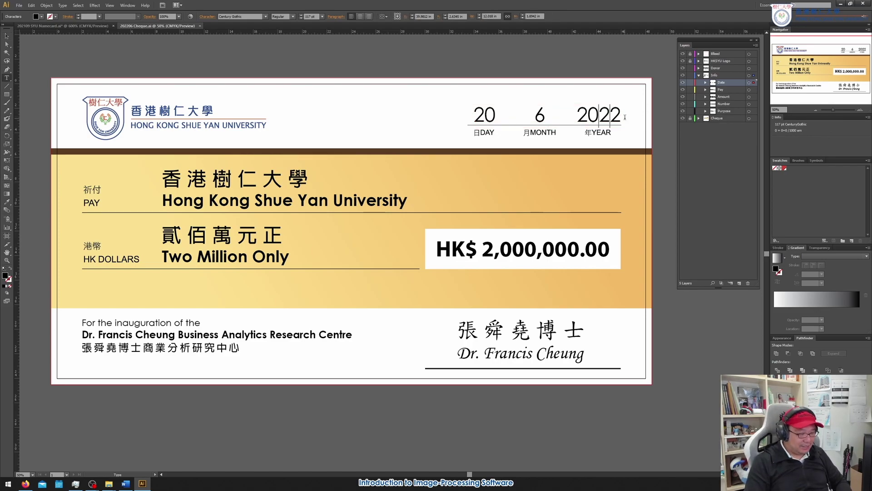
{"action": "left_click", "coordinate": [625, 117]}
{"action": "key", "text": "BackSpace"}
{"action": "type", "text": "3"}
{"action": "key", "text": "Escape"}
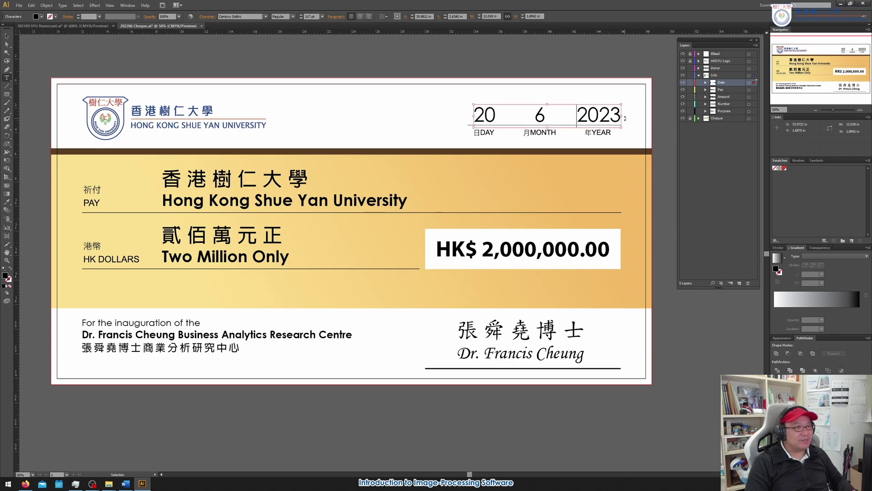
Change the month in the cheque's date to 9.
{"action": "key", "text": "ctrl+Left"}
{"action": "key", "text": "ctrl+Left"}
{"action": "key", "text": "Delete"}
{"action": "type", "text": "9"}
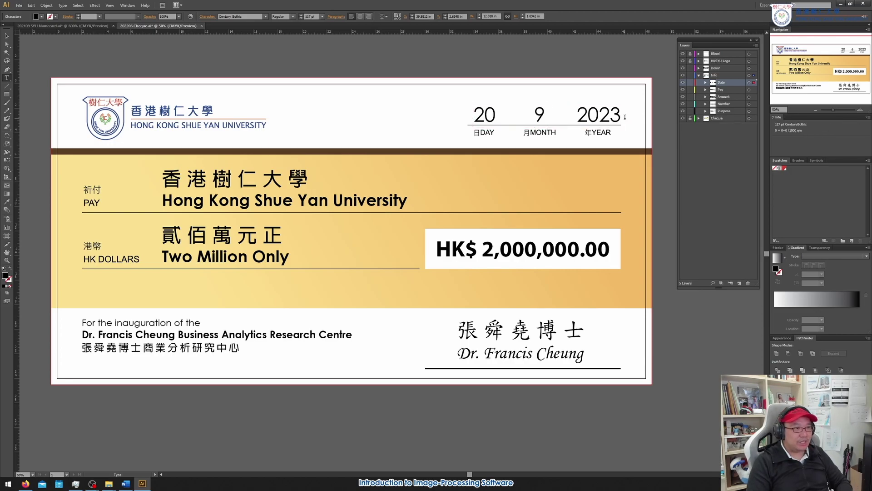
Change the day in the cheque's date to 1 and adjust the spacing so it sits centred above the DAY label.
{"action": "key", "text": "Left"}
{"action": "key", "text": "Left"}
{"action": "key", "text": "Left"}
{"action": "key", "text": "Left"}
{"action": "key", "text": "Left"}
{"action": "key", "text": "Left"}
{"action": "key", "text": "Left"}
{"action": "key", "text": "Left"}
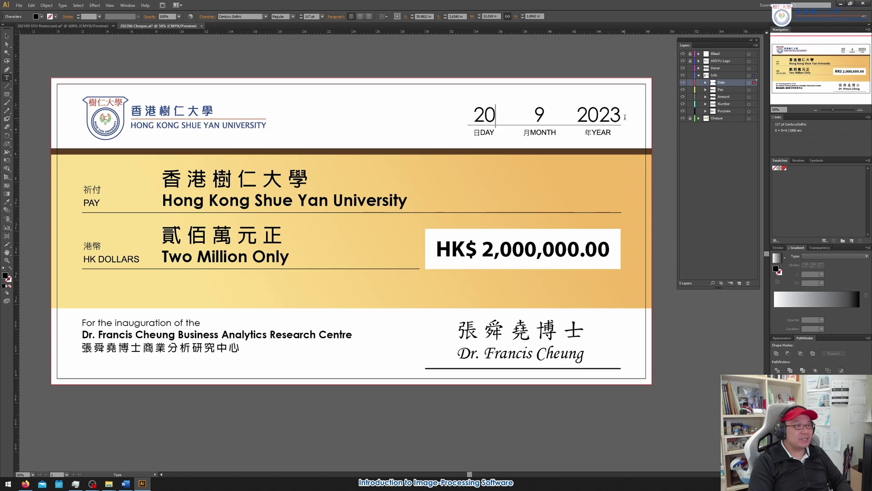
{"action": "key", "text": "BackSpace"}
{"action": "key", "text": "BackSpace"}
{"action": "type", "text": "1"}
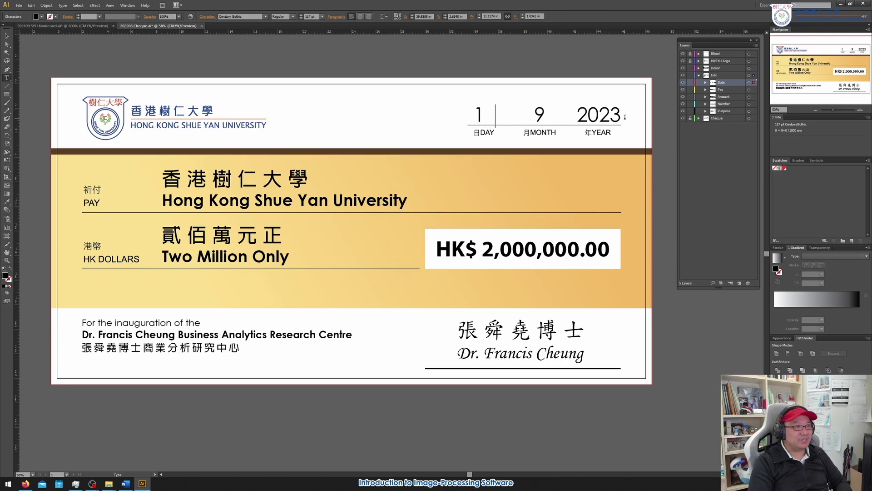
{"action": "key", "text": "Left"}
{"action": "key", "text": "BackSpace"}
{"action": "key", "text": "Left"}
{"action": "key", "text": "Left"}
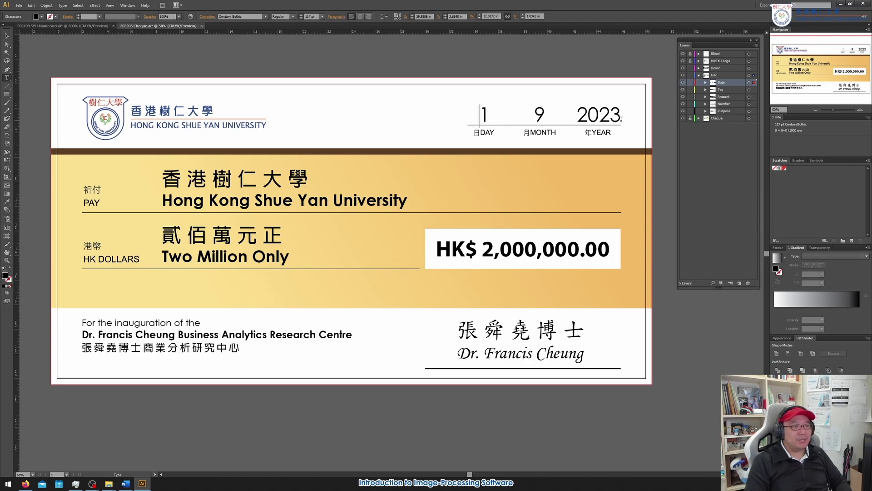
Change the cheque amount to HK$ 3,000,000.00 in figures and its English wording to Three Million Only.
{"action": "left_click", "coordinate": [491, 248]}
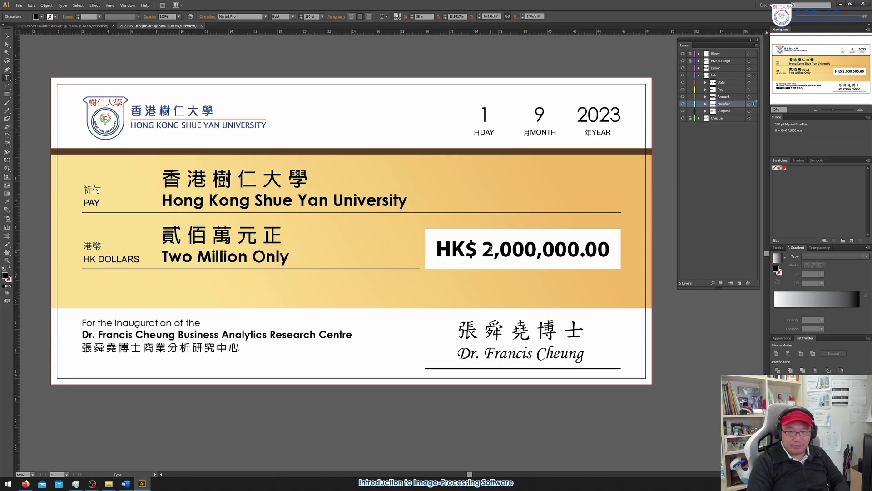
{"action": "key", "text": "BackSpace"}
{"action": "type", "text": "3"}
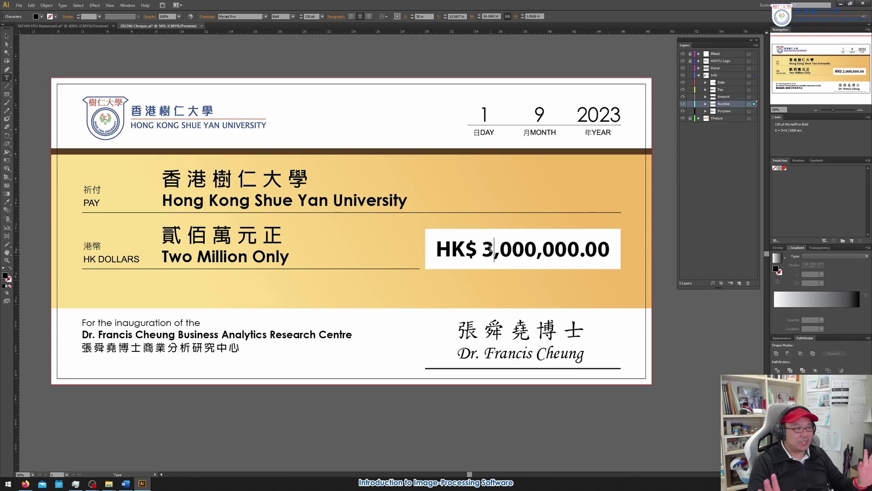
{"action": "double_click", "coordinate": [174, 256]}
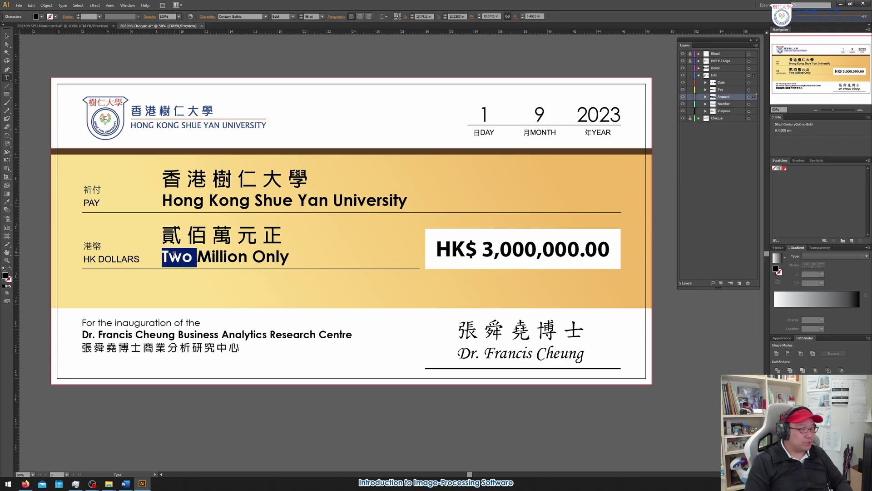
{"action": "type", "text": "Three"}
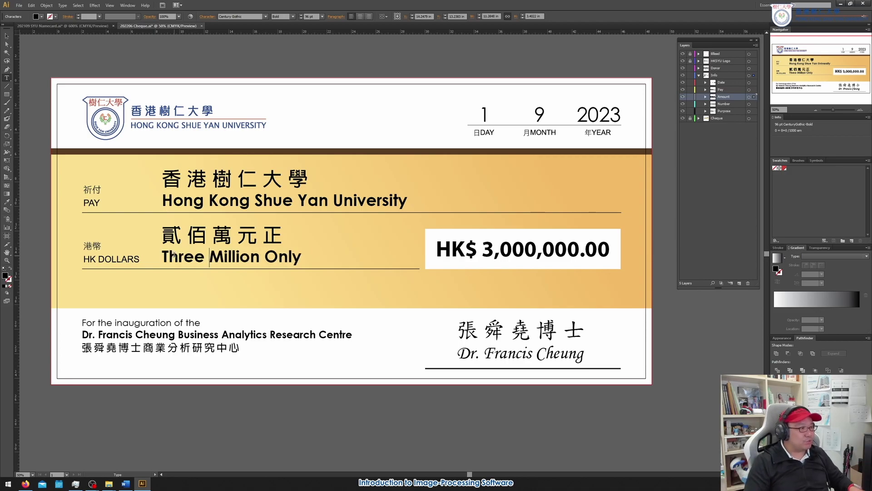
{"action": "left_click_drag", "start_coordinate": [170, 229], "coordinate": [187, 234]}
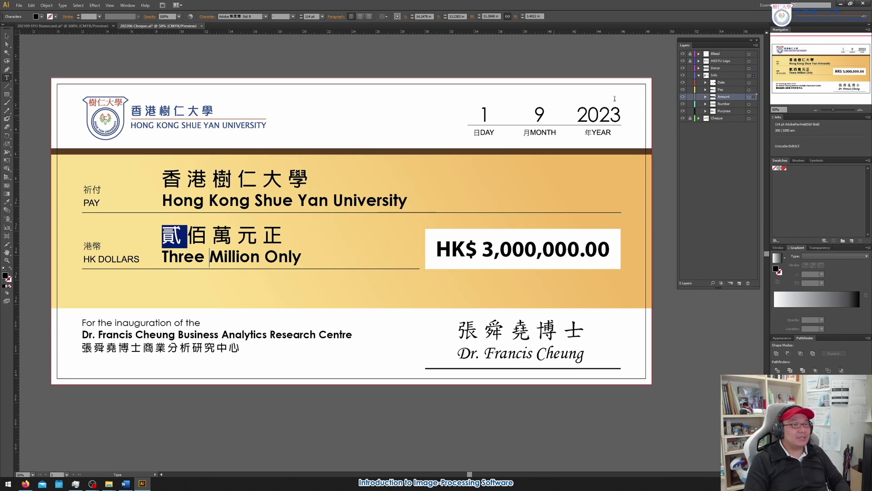
Examine the bleed and margin lines along the cheque's left edge up close, and return to the whole cheque.
{"action": "left_click", "coordinate": [862, 110]}
{"action": "left_click", "coordinate": [861, 110]}
{"action": "left_click", "coordinate": [862, 110]}
{"action": "left_click_drag", "start_coordinate": [824, 75], "coordinate": [782, 64]}
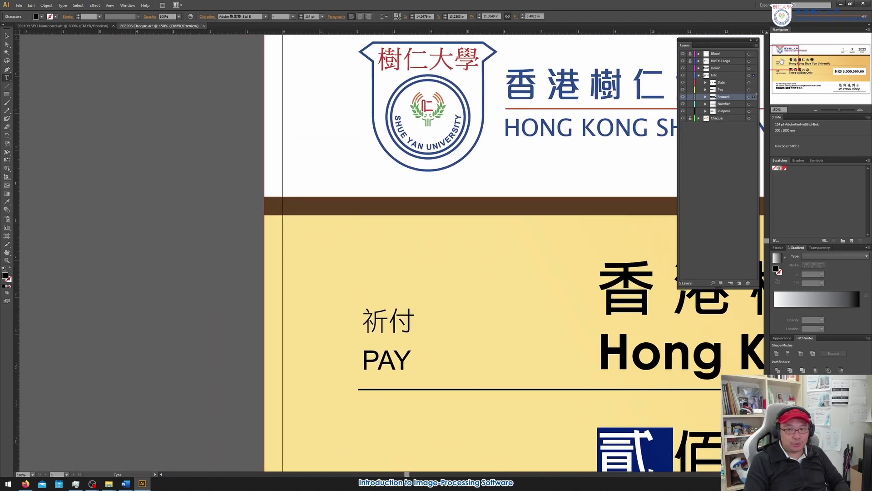
{"action": "left_click", "coordinate": [862, 110]}
{"action": "left_click", "coordinate": [862, 110]}
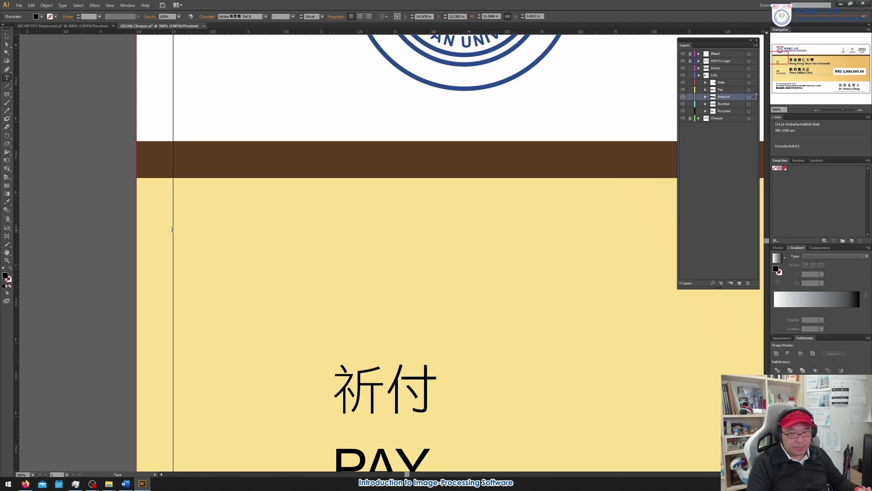
{"action": "left_click_drag", "start_coordinate": [787, 65], "coordinate": [788, 72]}
{"action": "left_click", "coordinate": [816, 110]}
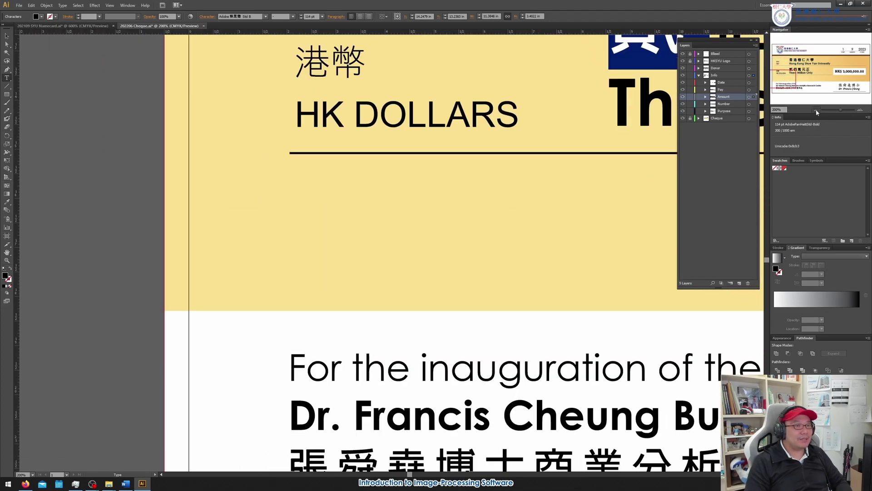
{"action": "left_click", "coordinate": [816, 110]}
{"action": "left_click", "coordinate": [816, 110]}
{"action": "left_click", "coordinate": [816, 110]}
{"action": "left_click", "coordinate": [822, 76]}
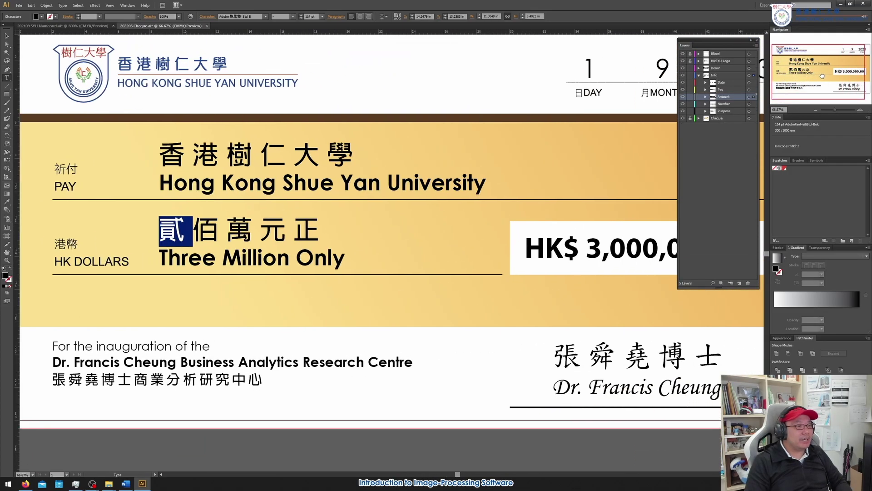
{"action": "key", "text": "ctrl+minus"}
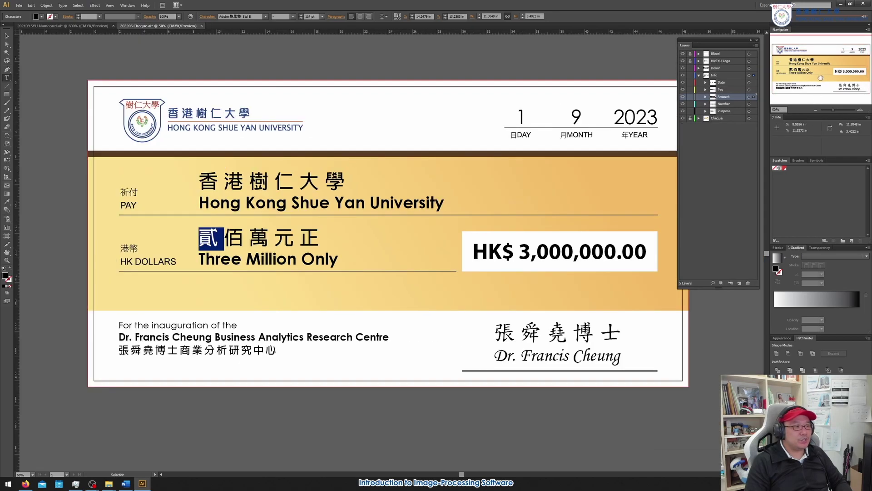
Change the cheque amount's English wording to Two Million Only and its figures to HK$ 2,000,000.00.
{"action": "double_click", "coordinate": [214, 258]}
{"action": "type", "text": "T"}
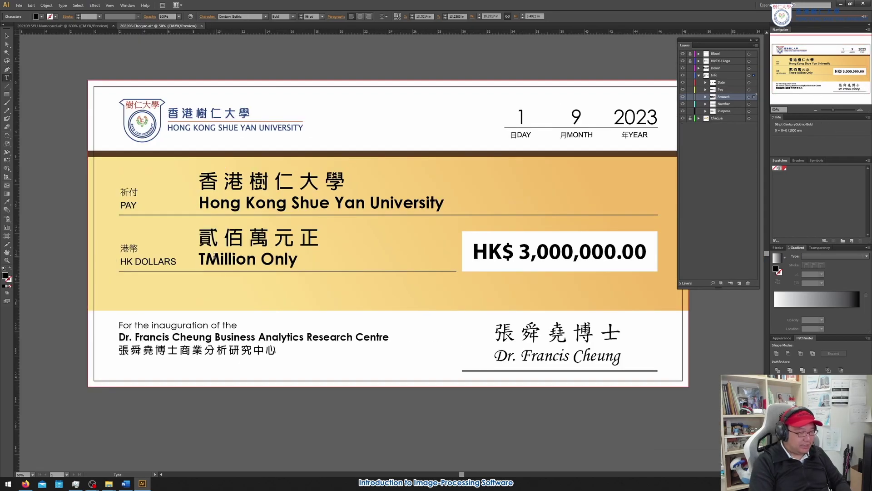
{"action": "type", "text": "wo"}
{"action": "left_click", "coordinate": [543, 251]}
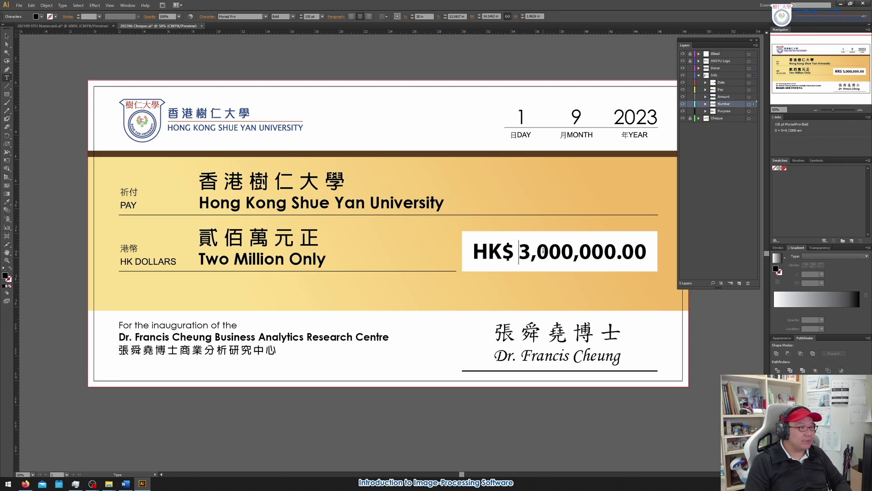
{"action": "key", "text": "Delete"}
{"action": "type", "text": "2"}
{"action": "key", "text": "Escape"}
{"action": "left_click", "coordinate": [831, 72]}
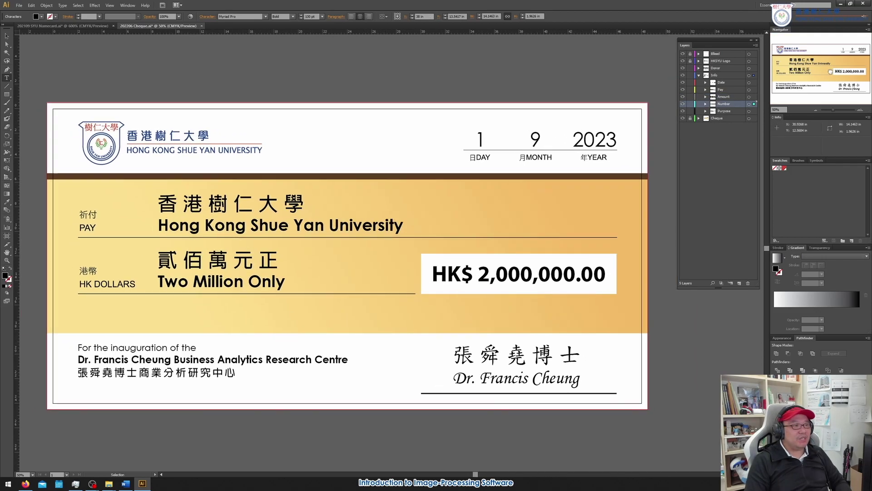
{"action": "left_click_drag", "start_coordinate": [831, 71], "coordinate": [831, 75]}
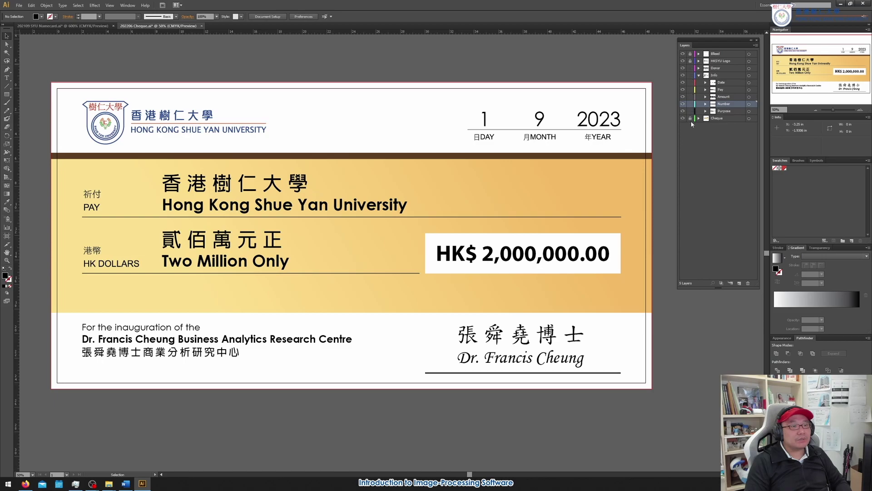
Unlock the Cheque layer, select the cheque's white background path and toggle Outline view on and off.
{"action": "left_click", "coordinate": [691, 118]}
{"action": "left_click", "coordinate": [530, 187]}
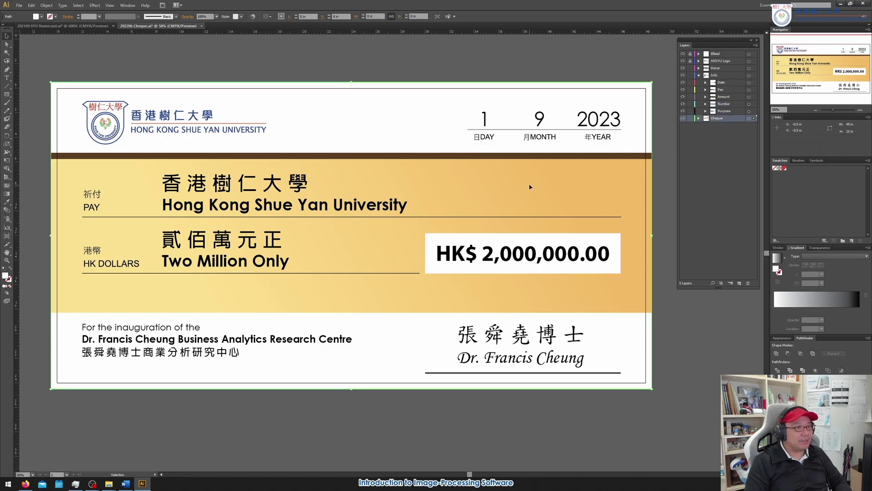
{"action": "key", "text": "ctrl+y"}
{"action": "key", "text": "ctrl+y"}
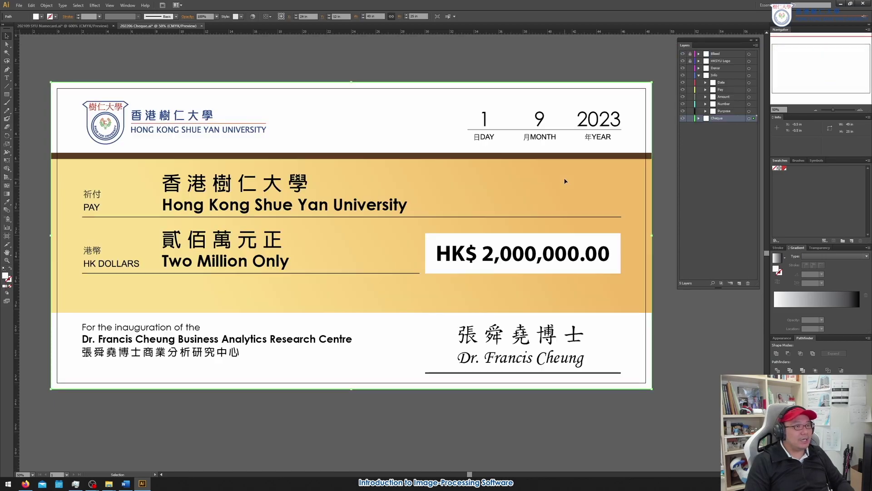
Expand the Cheque layer, unlock its clip group and select the gradient-filled path inside the group.
{"action": "left_click", "coordinate": [699, 118]}
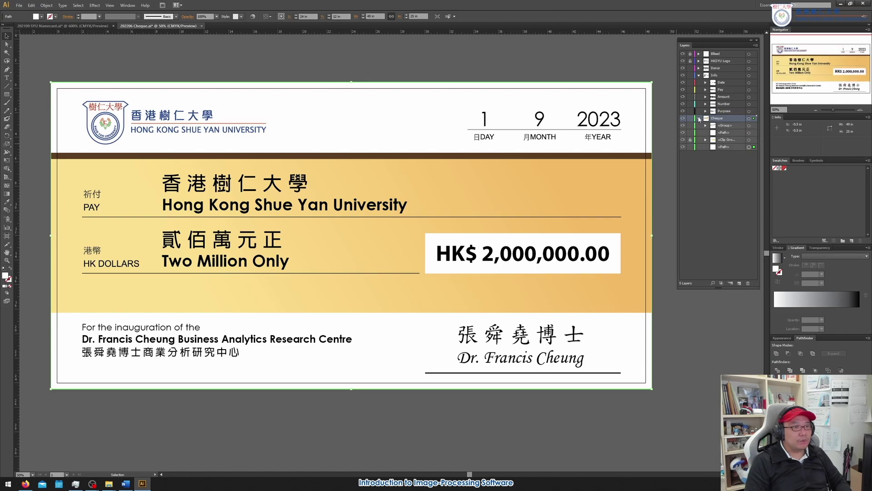
{"action": "left_click", "coordinate": [749, 141]}
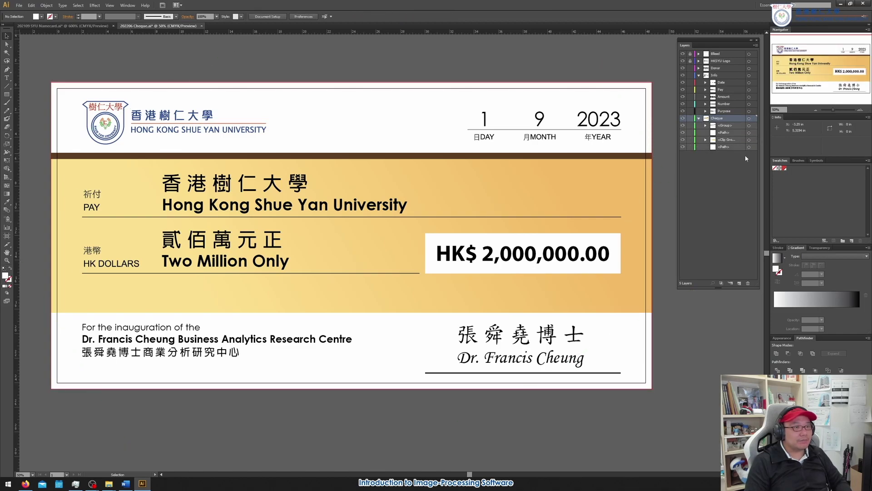
{"action": "left_click", "coordinate": [749, 140]}
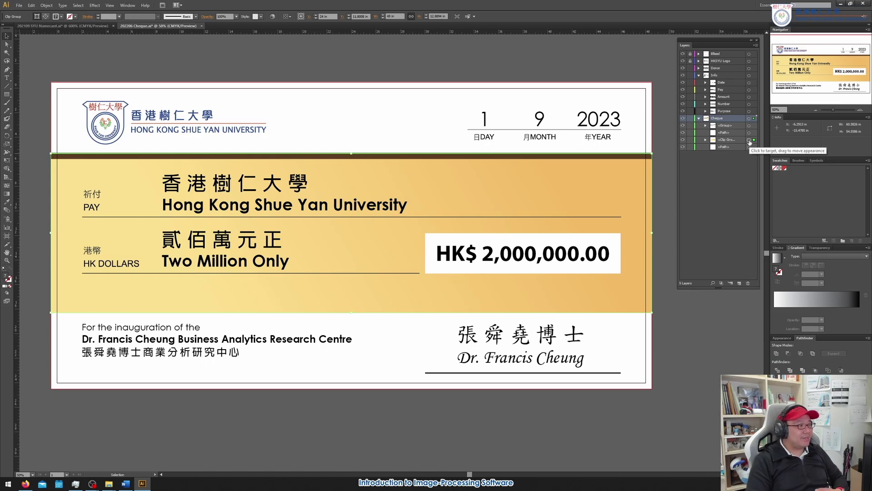
{"action": "left_click", "coordinate": [706, 140]}
{"action": "left_click", "coordinate": [739, 156]}
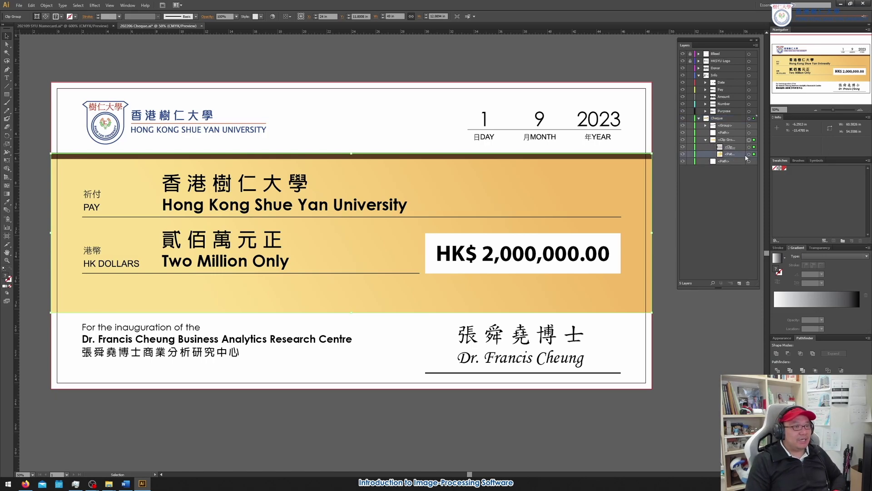
{"action": "left_click", "coordinate": [749, 155]}
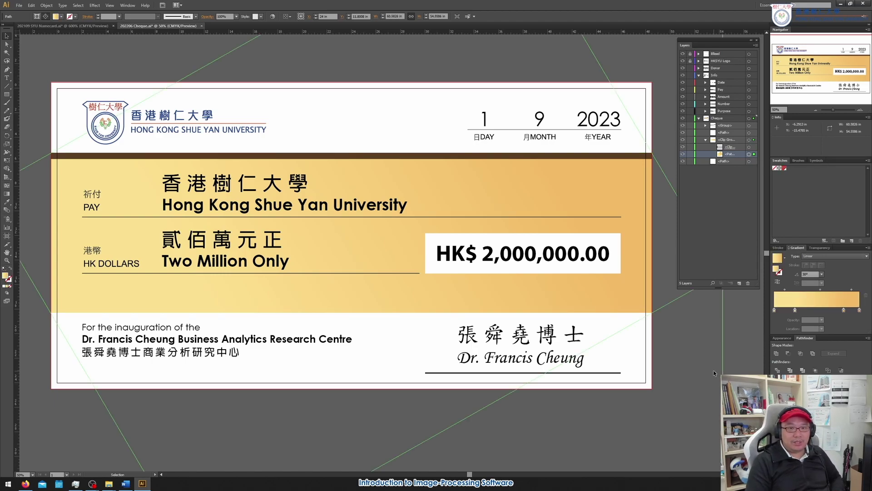
Recolour the last two stops of the gold background gradient to green, with the end stop's cyan at 76%.
{"action": "left_click", "coordinate": [784, 258]}
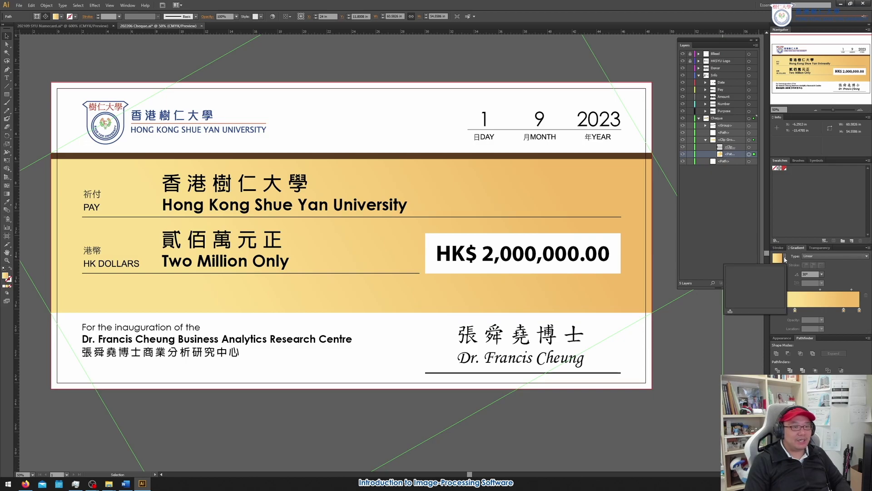
{"action": "left_click", "coordinate": [785, 258]}
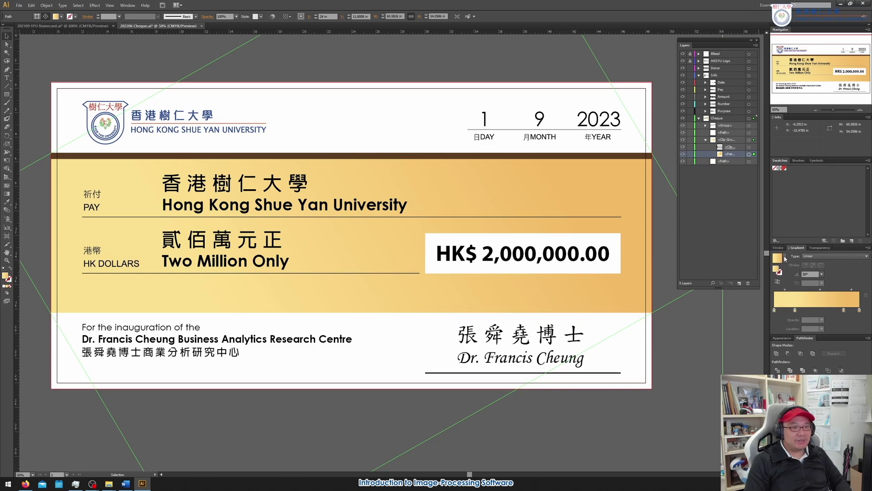
{"action": "left_click", "coordinate": [785, 259]}
{"action": "left_click", "coordinate": [785, 259]}
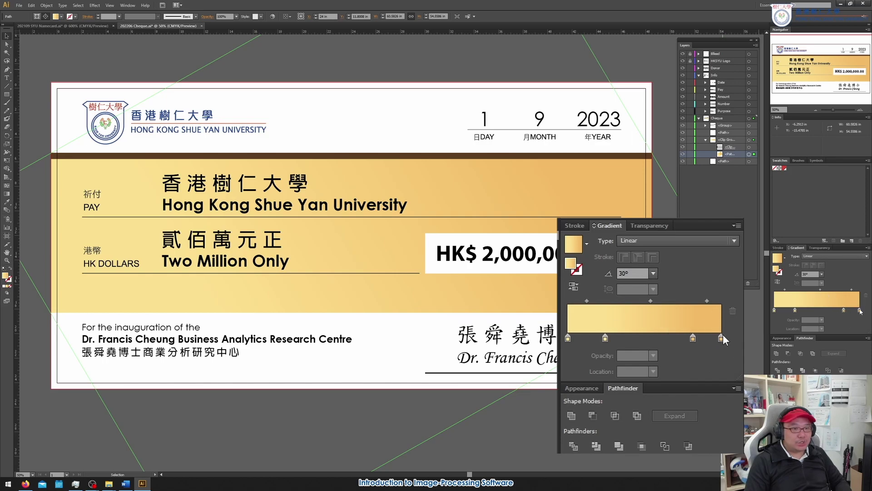
{"action": "left_click", "coordinate": [859, 310]}
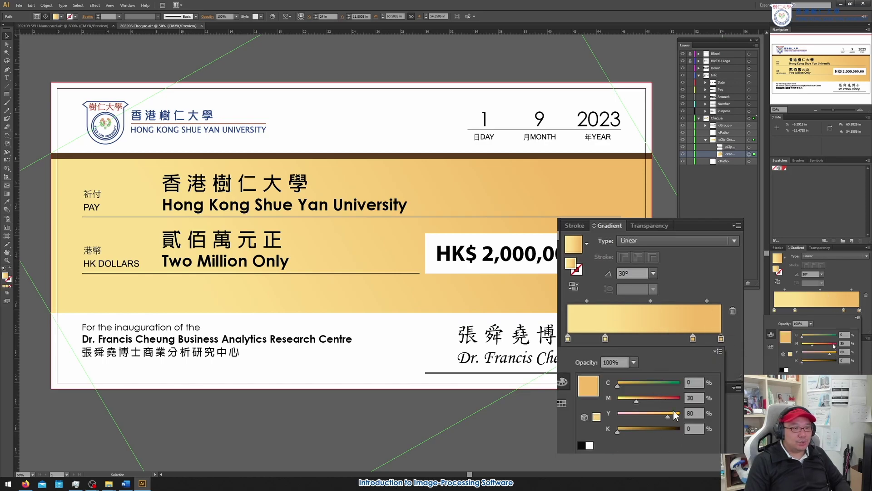
{"action": "left_click", "coordinate": [829, 337]}
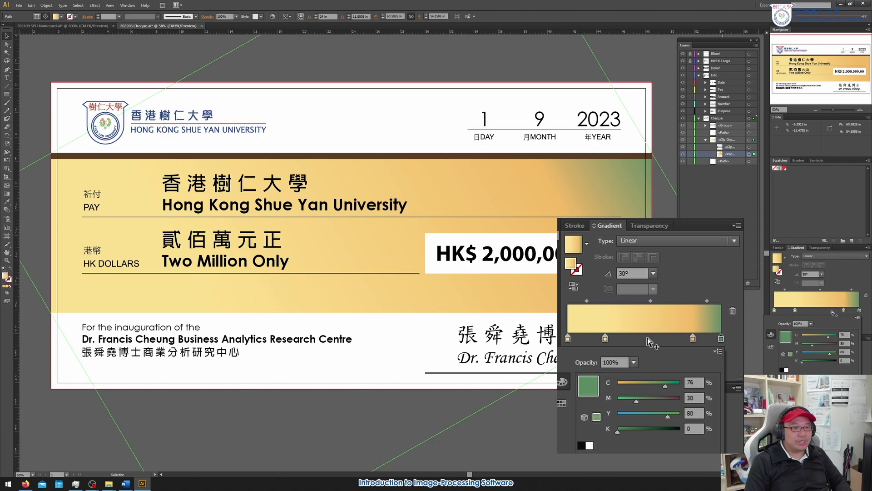
{"action": "left_click", "coordinate": [693, 338]}
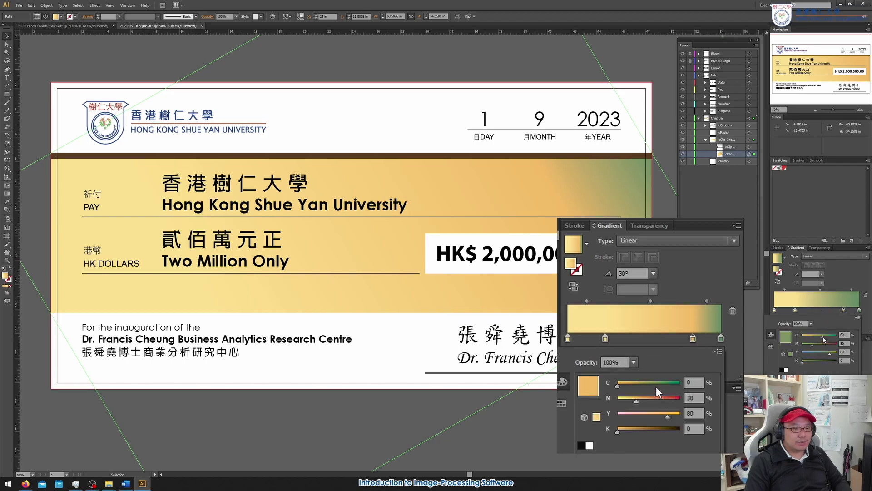
{"action": "left_click_drag", "start_coordinate": [656, 387], "coordinate": [648, 384]}
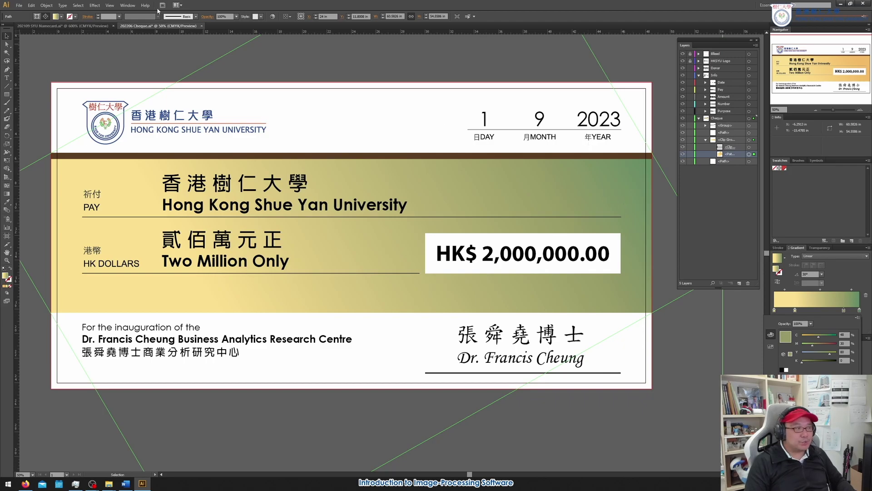
{"action": "key", "text": "Escape"}
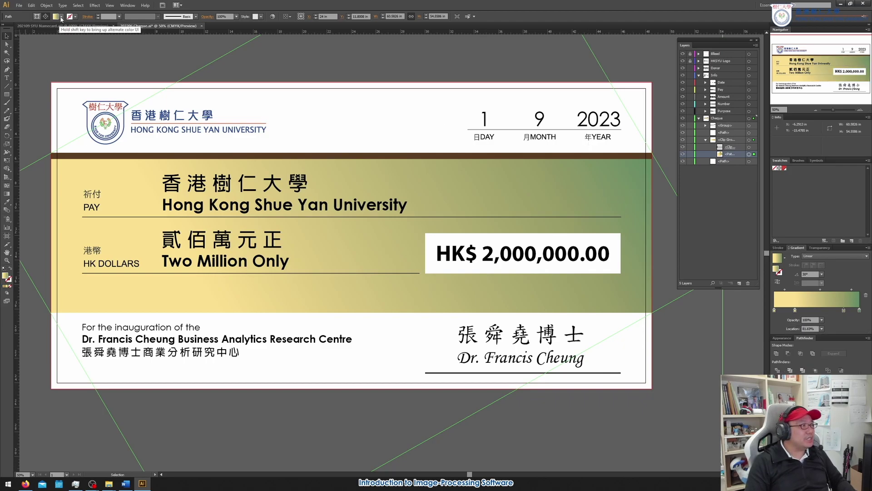
Fill the background path with the red swatch, and undo the colour changes back to the gold gradient.
{"action": "left_click", "coordinate": [60, 17]}
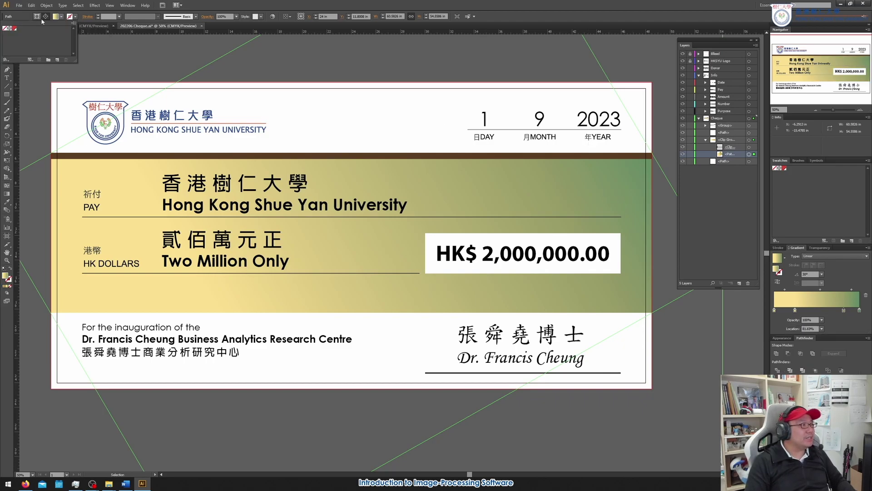
{"action": "left_click", "coordinate": [14, 29]}
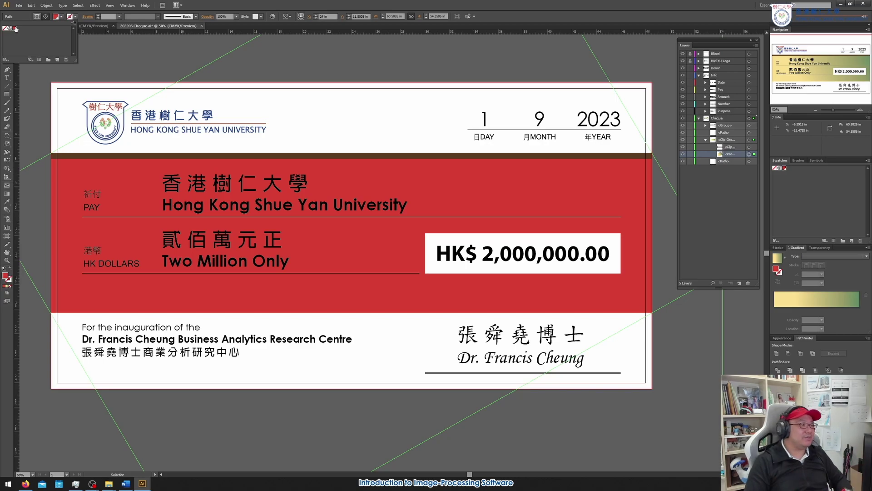
{"action": "key", "text": "period"}
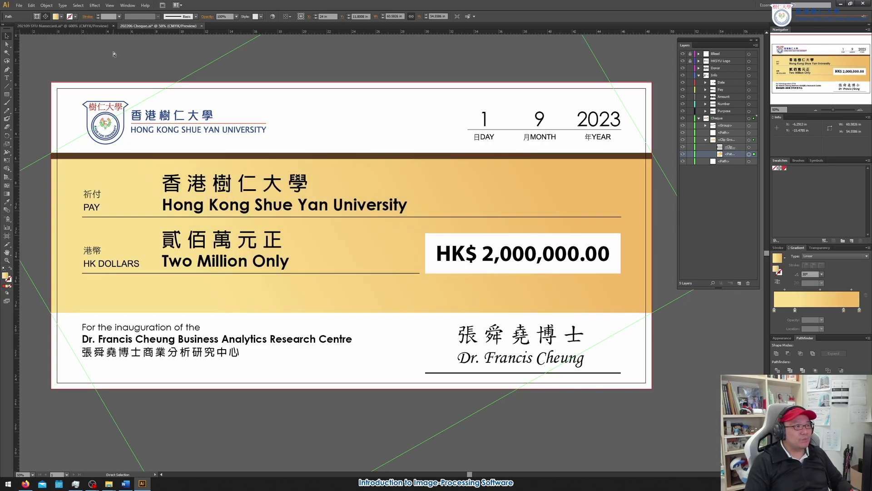
{"action": "key", "text": "v"}
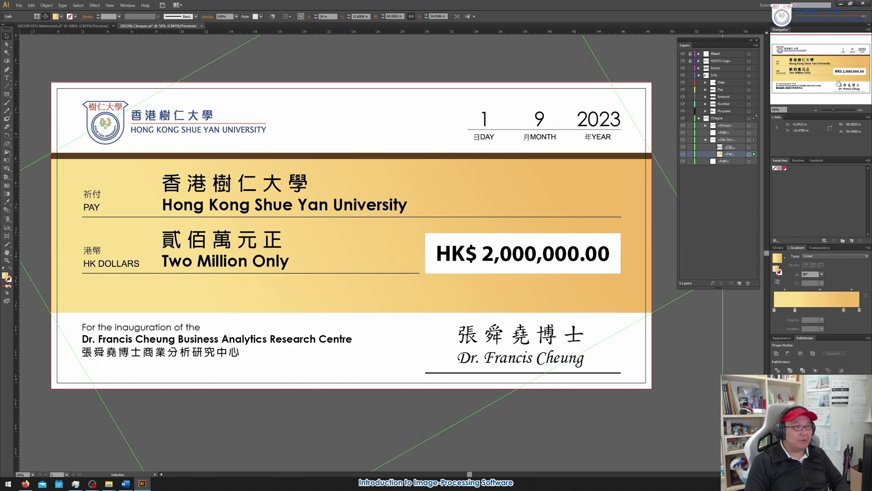
Start saving a copy of the cheque, try the Adobe PDF and Adobe Illustrator file types, and cancel.
{"action": "left_click_drag", "start_coordinate": [840, 84], "coordinate": [831, 77]}
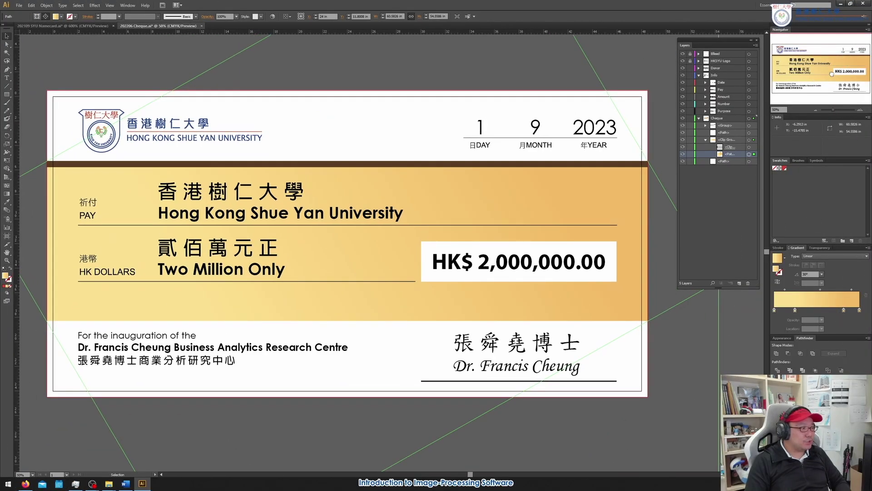
{"action": "left_click_drag", "start_coordinate": [832, 74], "coordinate": [831, 73]}
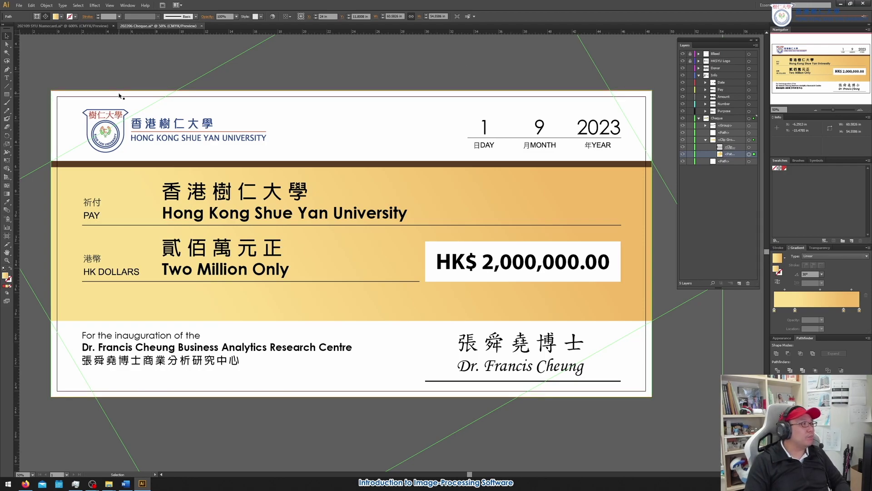
{"action": "left_click", "coordinate": [19, 6]}
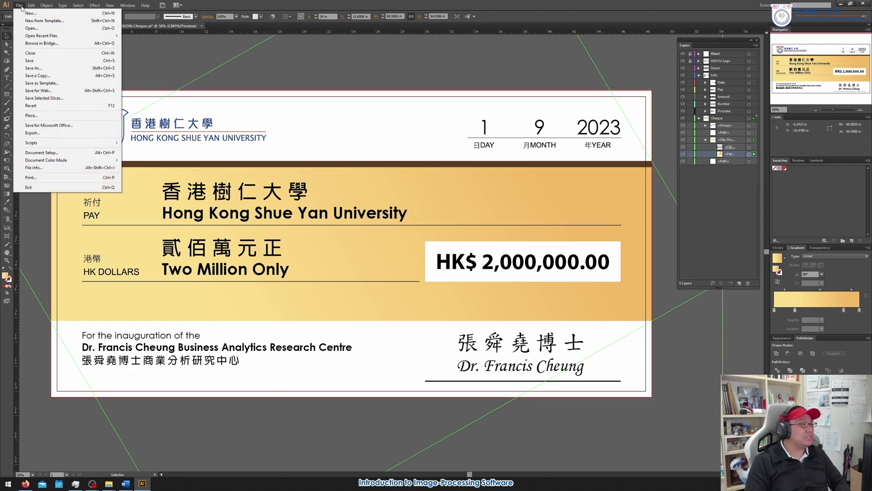
{"action": "left_click", "coordinate": [70, 77]}
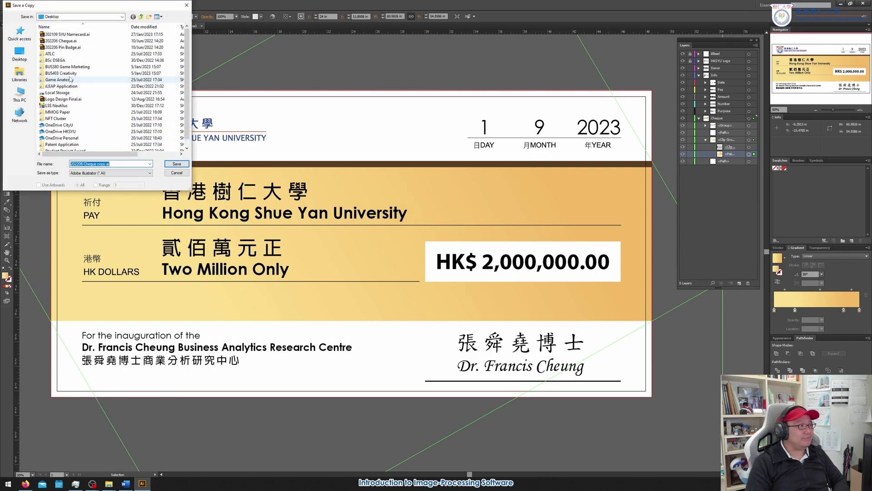
{"action": "left_click", "coordinate": [137, 176]}
{"action": "left_click", "coordinate": [133, 188]}
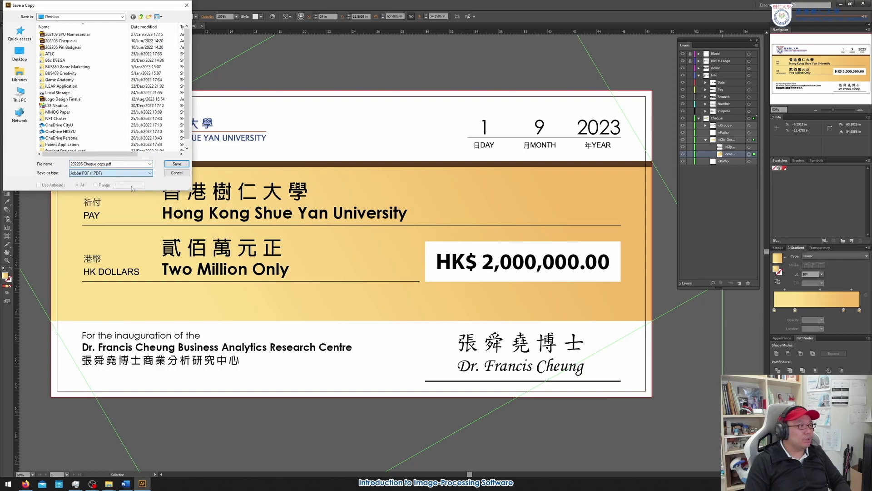
{"action": "left_click", "coordinate": [143, 174]}
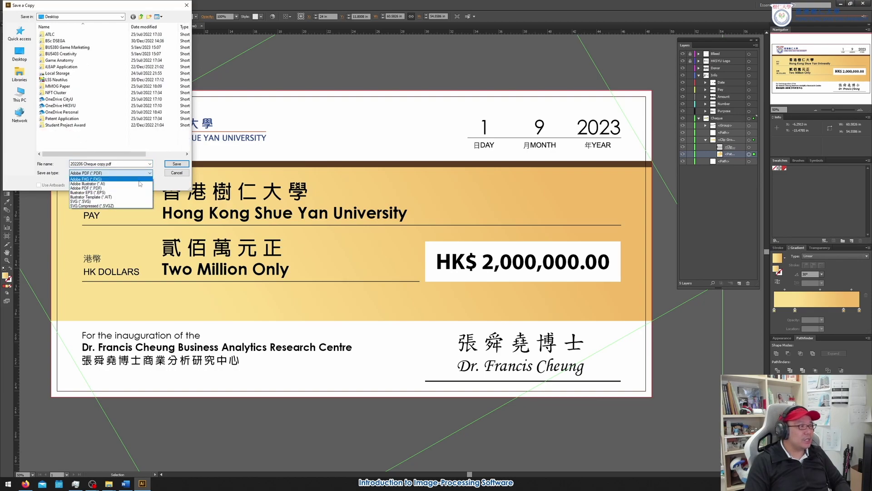
{"action": "left_click", "coordinate": [142, 183]}
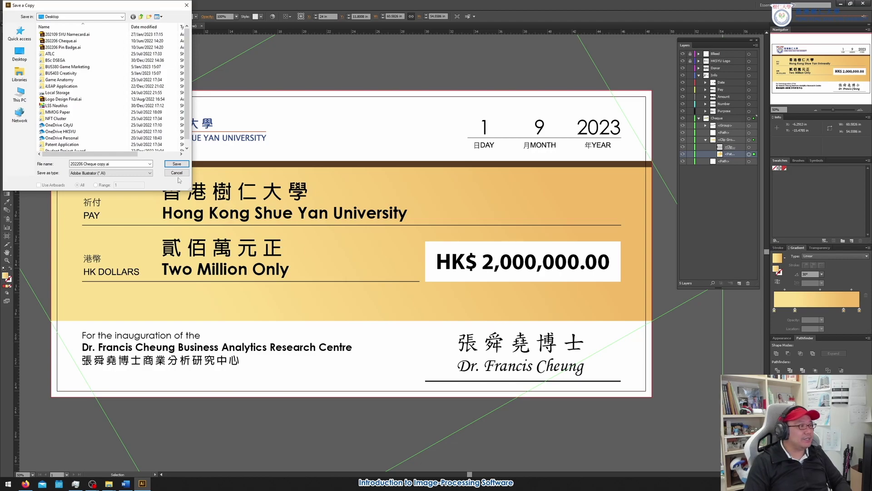
{"action": "left_click", "coordinate": [178, 174]}
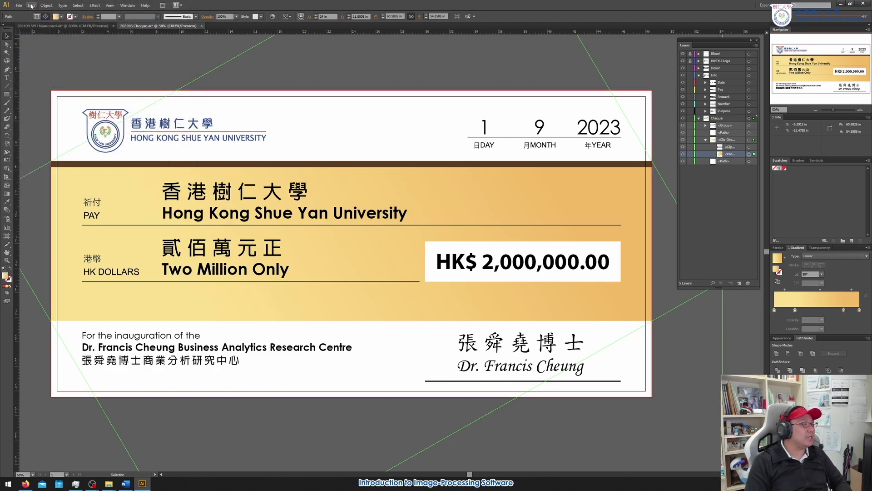
Open the document setup, start editing the cheque's artboard and inspect its width and height.
{"action": "left_click", "coordinate": [22, 6]}
{"action": "mouse_move", "coordinate": [32, 5]}
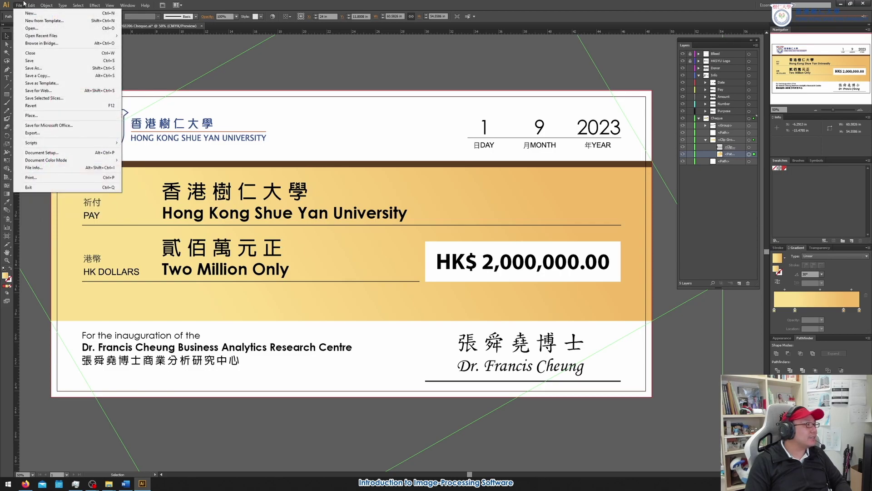
{"action": "left_click", "coordinate": [42, 152]}
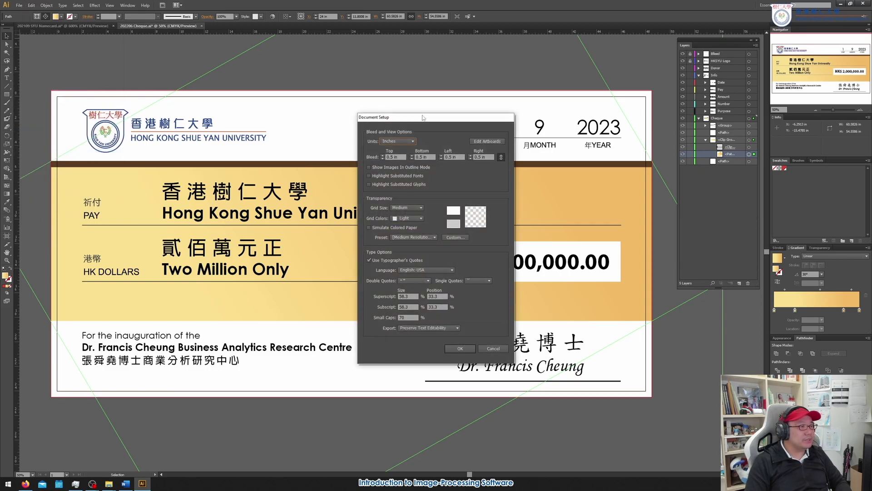
{"action": "left_click", "coordinate": [479, 141]}
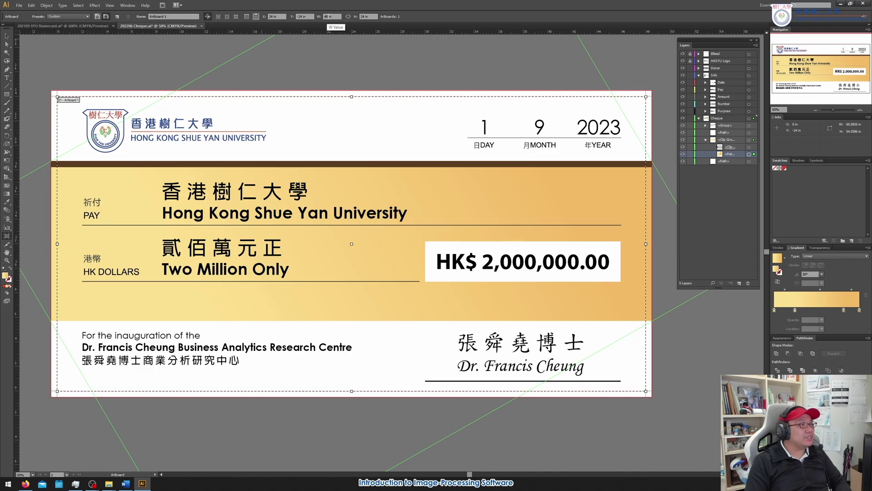
{"action": "left_click", "coordinate": [329, 16]}
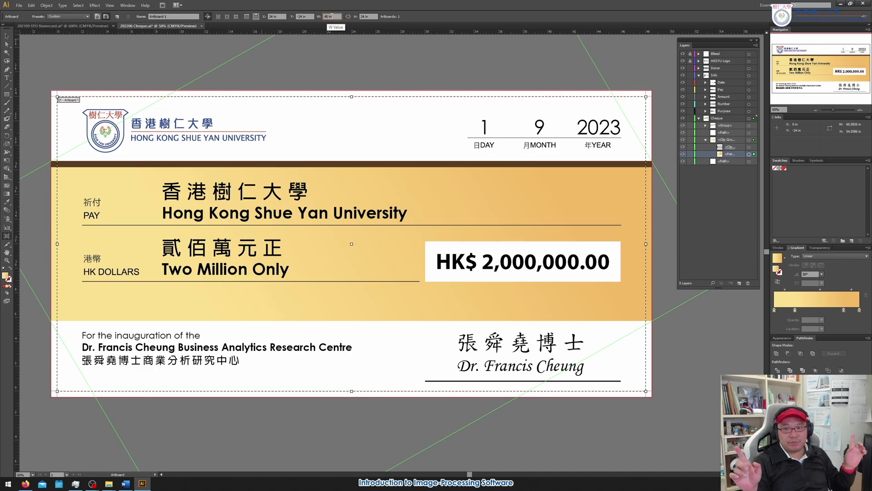
{"action": "left_click", "coordinate": [360, 17]}
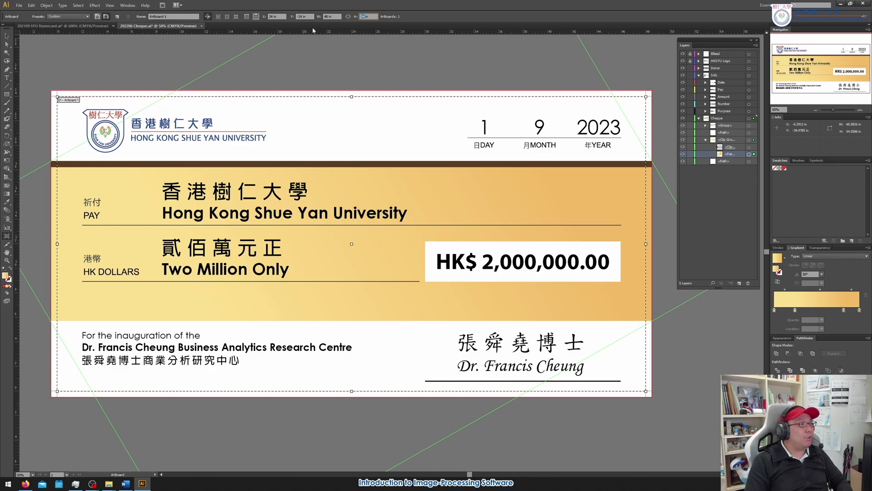
{"action": "left_click", "coordinate": [19, 6]}
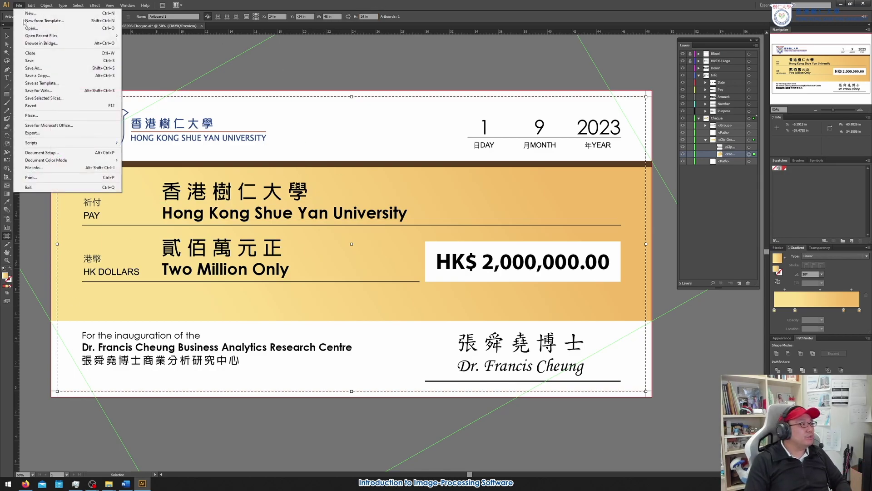
{"action": "left_click", "coordinate": [38, 75]}
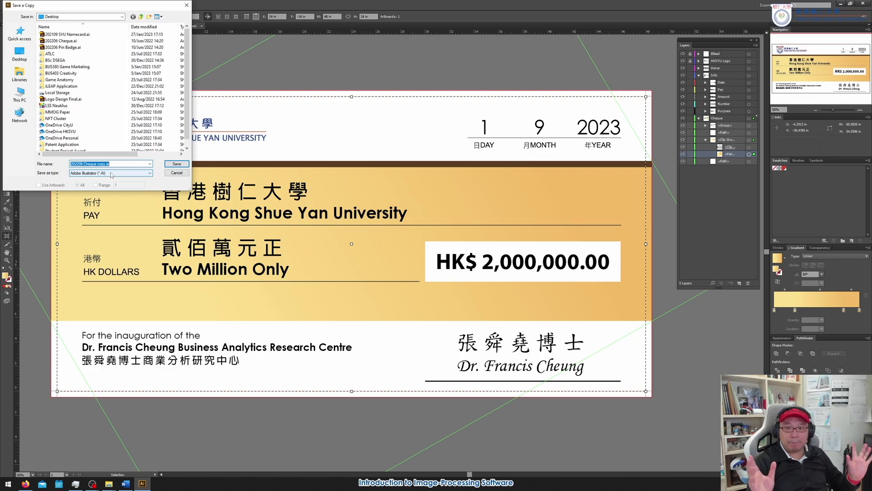
{"action": "left_click", "coordinate": [185, 173]}
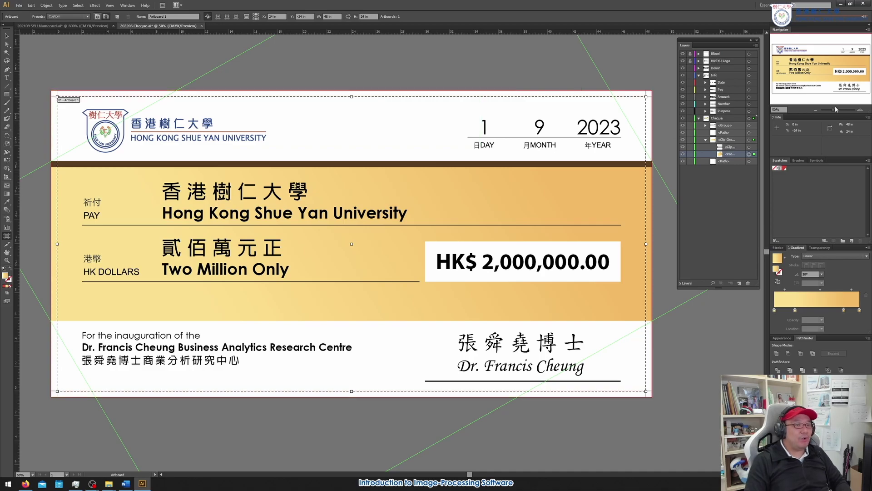
{"action": "double_click", "coordinate": [861, 110]}
{"action": "left_click", "coordinate": [861, 110]}
{"action": "left_click_drag", "start_coordinate": [830, 70], "coordinate": [787, 58]}
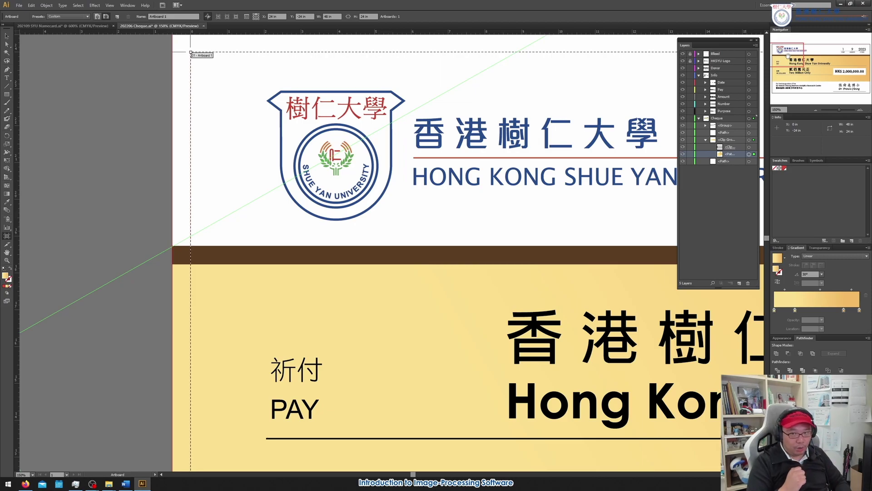
{"action": "scroll", "coordinate": [210, 225], "scroll_direction": "down", "scroll_amount": 2}
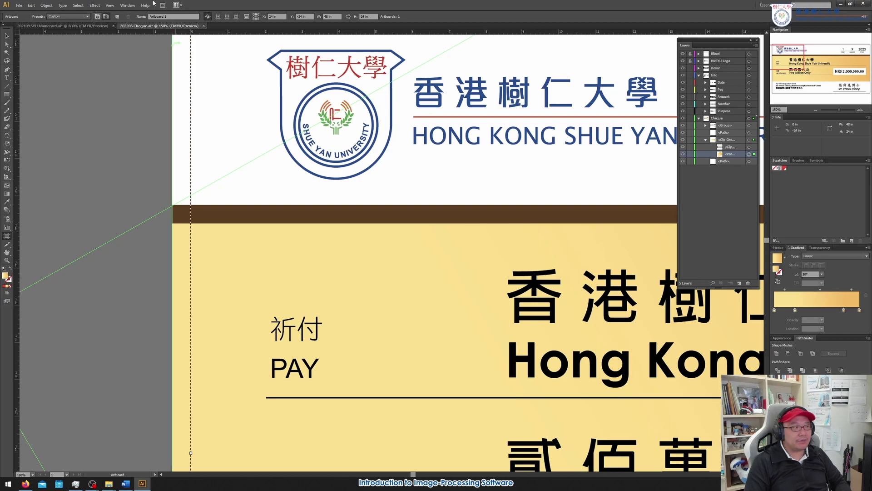
Close the cheque and name card documents without saving their changes.
{"action": "left_click", "coordinate": [204, 25]}
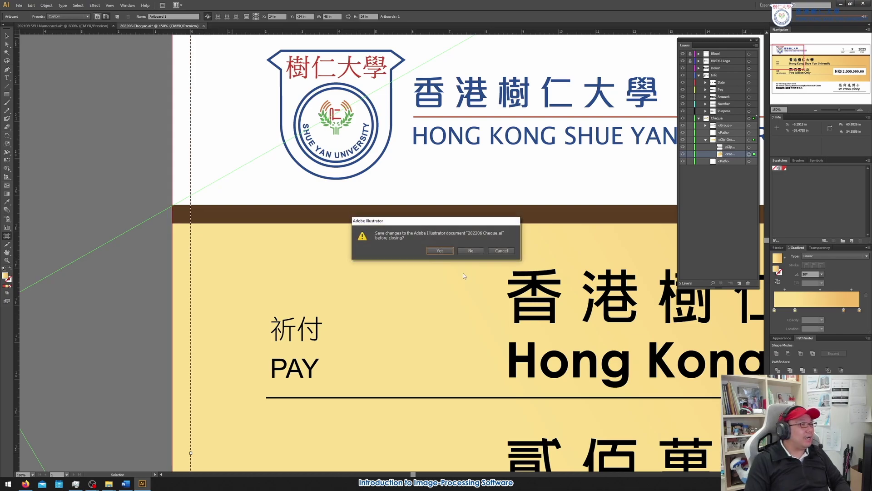
{"action": "left_click", "coordinate": [474, 254]}
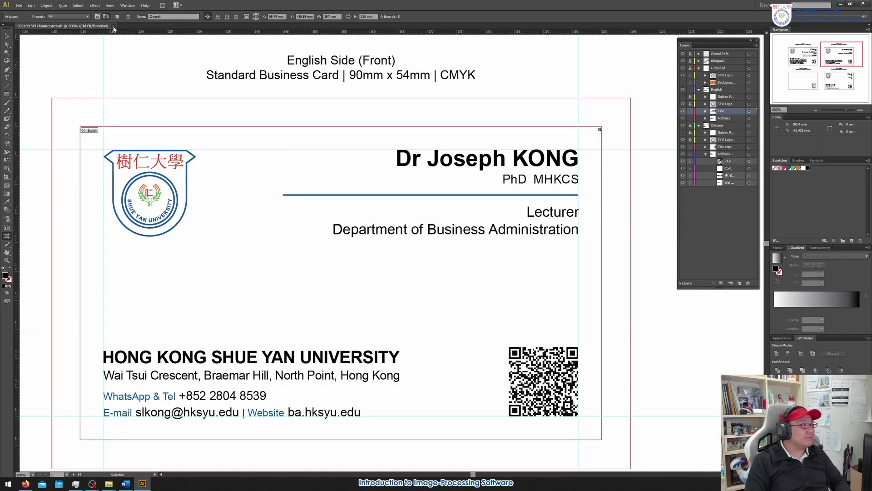
{"action": "left_click", "coordinate": [113, 26]}
{"action": "left_click", "coordinate": [474, 252]}
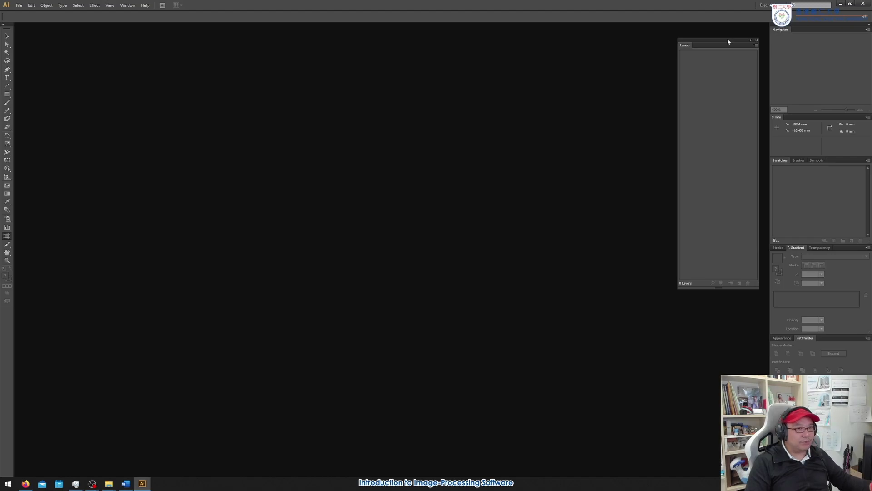
Minimize Illustrator and open the 202206 Pin Badge.ai file from the desktop.
{"action": "left_click", "coordinate": [841, 3]}
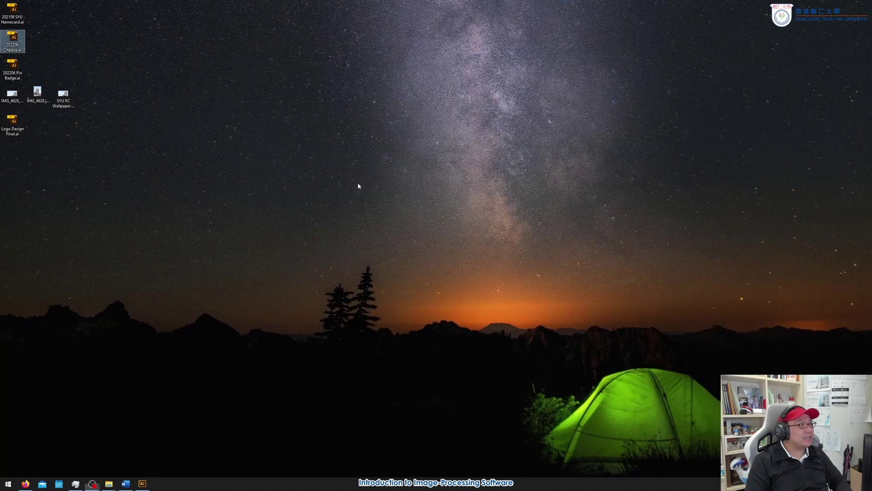
{"action": "left_click_drag", "start_coordinate": [12, 68], "coordinate": [312, 165]}
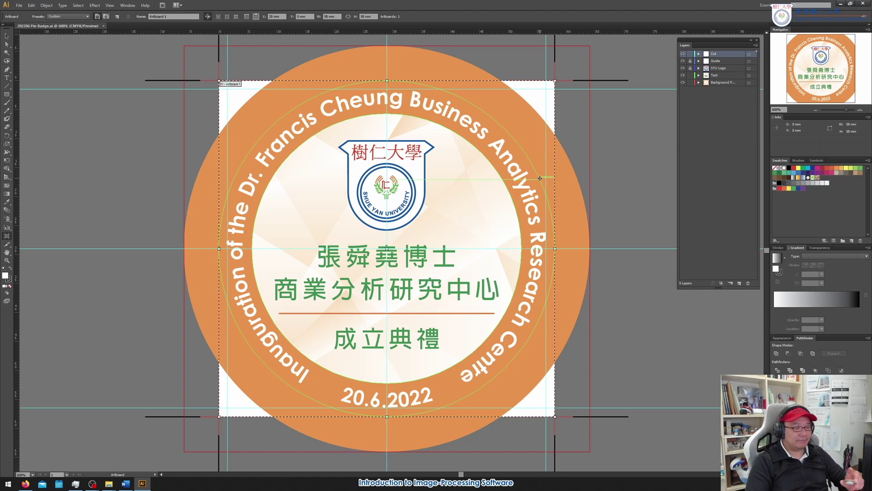
Expand the pin badge's background layer, hide the orange compound path in it, and undo the hiding.
{"action": "left_click", "coordinate": [699, 83]}
{"action": "left_click", "coordinate": [683, 104]}
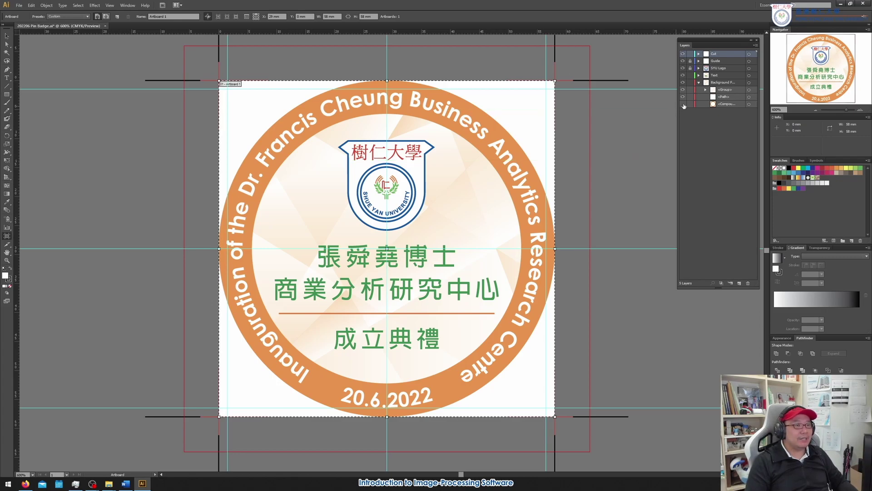
{"action": "key", "text": "ctrl+z"}
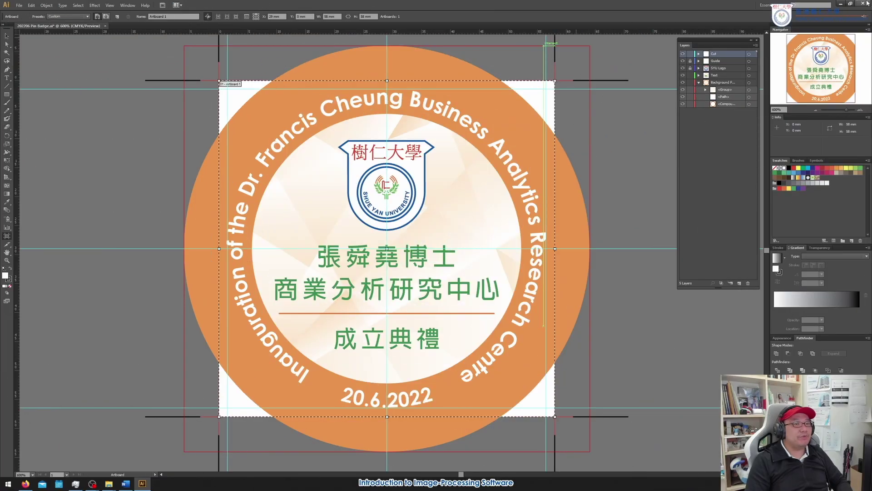
Quit Illustrator without saving the pin badge, switch to Word and bring up the Software Alternatives section of the handout.
{"action": "left_click", "coordinate": [864, 4]}
{"action": "left_click", "coordinate": [472, 251]}
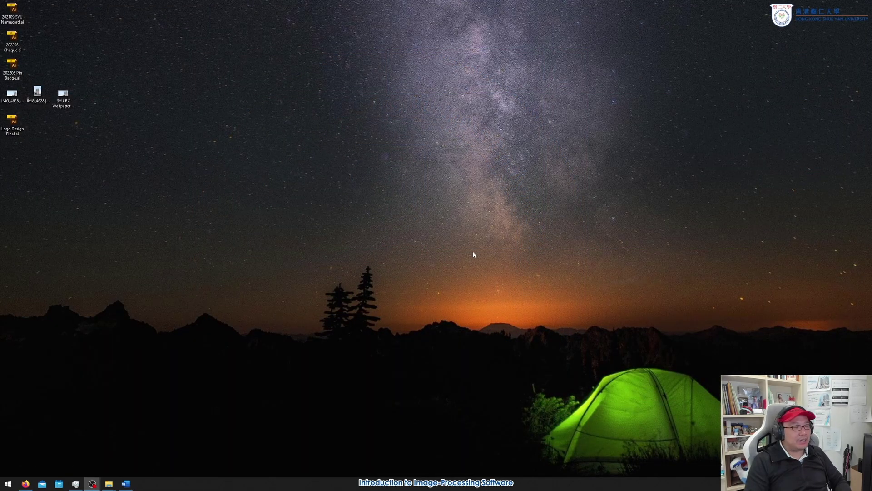
{"action": "left_click", "coordinate": [126, 483]}
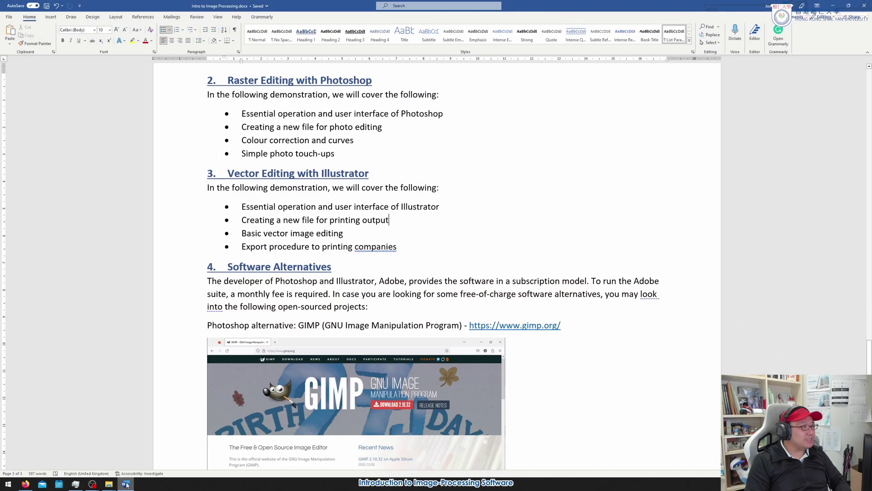
{"action": "scroll", "coordinate": [620, 194], "scroll_direction": "down", "scroll_amount": 2}
{"action": "scroll", "coordinate": [620, 194], "scroll_direction": "down", "scroll_amount": 3}
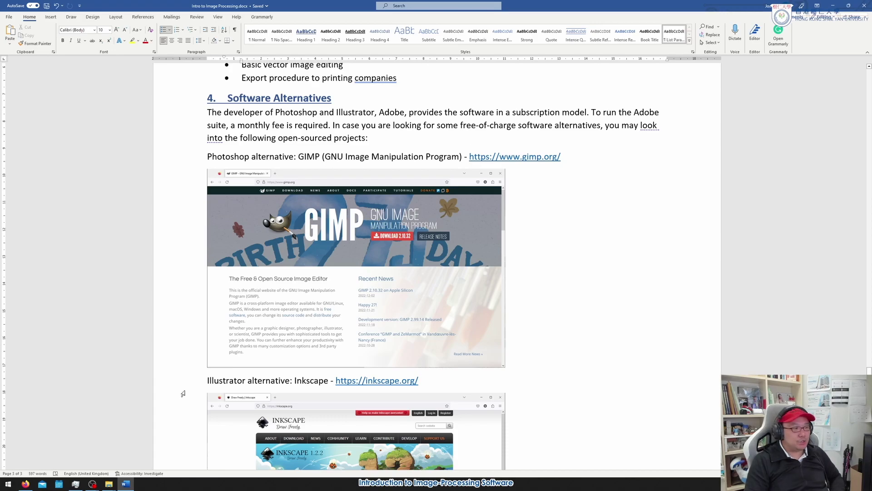
Switch to Firefox and show the GIMP website as the Photoshop alternative.
{"action": "left_click", "coordinate": [26, 484]}
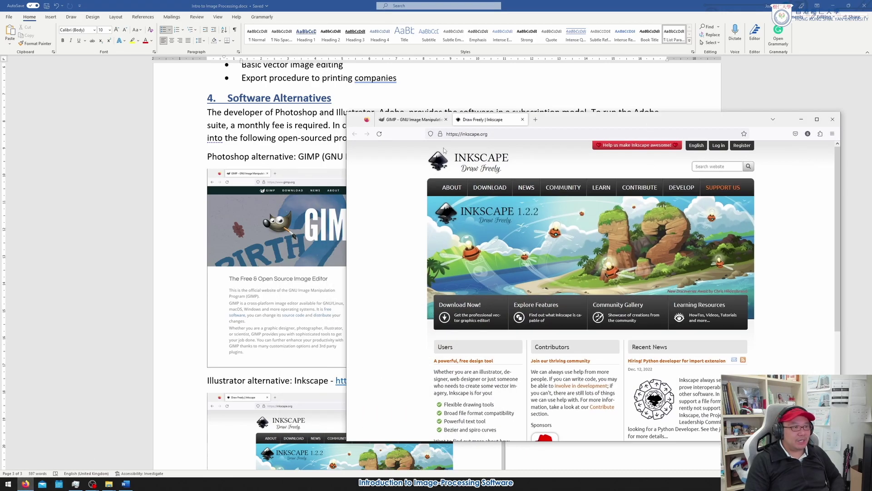
{"action": "left_click", "coordinate": [411, 119]}
{"action": "mouse_move", "coordinate": [672, 124]}
{"action": "left_mouse_down"}
{"action": "mouse_move", "coordinate": [677, 107]}
{"action": "mouse_move", "coordinate": [677, 116]}
{"action": "left_mouse_up"}
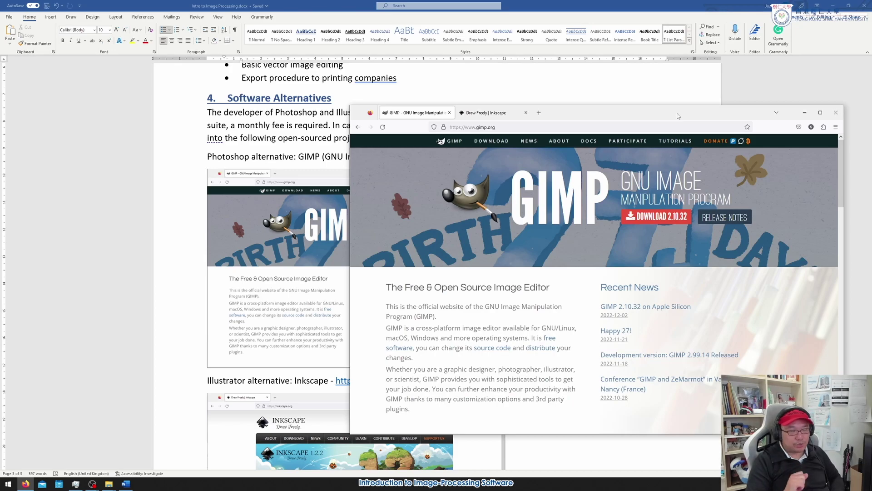
Return to the Word handout's Inkscape entry, and show the Inkscape website in Firefox.
{"action": "left_click", "coordinate": [694, 89]}
{"action": "scroll", "coordinate": [722, 190], "scroll_direction": "down", "scroll_amount": 5}
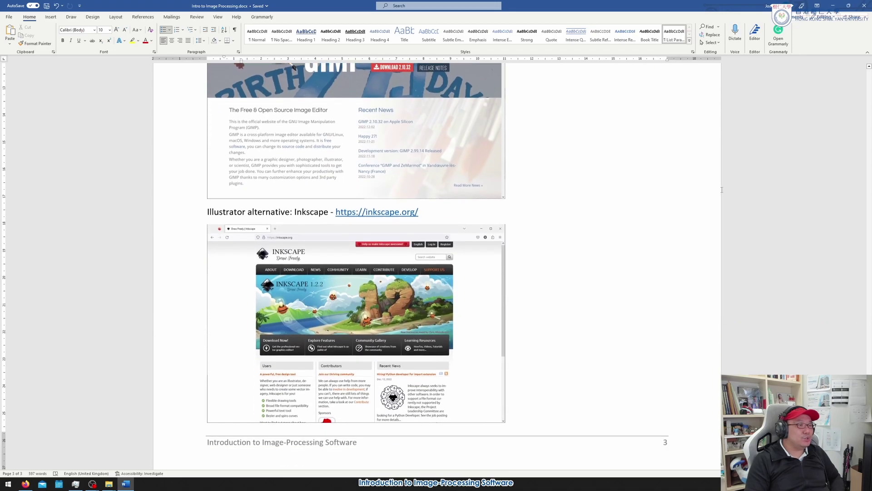
{"action": "scroll", "coordinate": [722, 190], "scroll_direction": "down", "scroll_amount": 1}
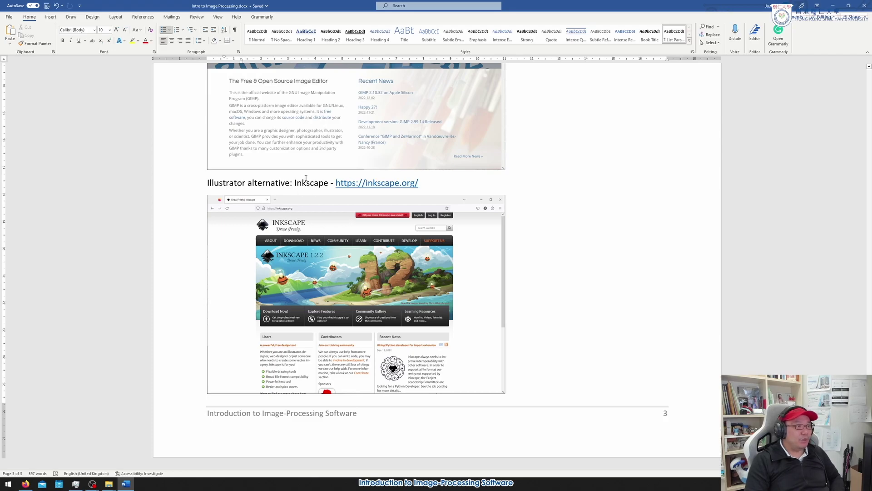
{"action": "left_click", "coordinate": [25, 484]}
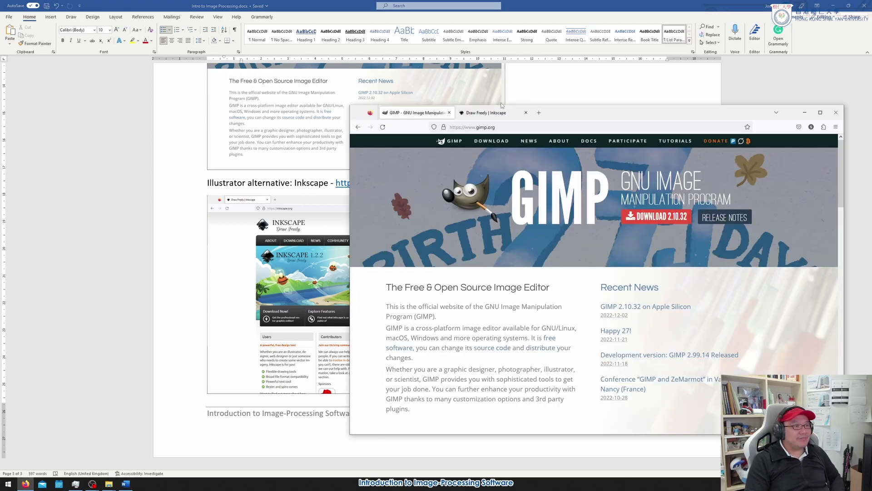
{"action": "left_click", "coordinate": [495, 116]}
{"action": "left_click_drag", "start_coordinate": [668, 114], "coordinate": [676, 122]}
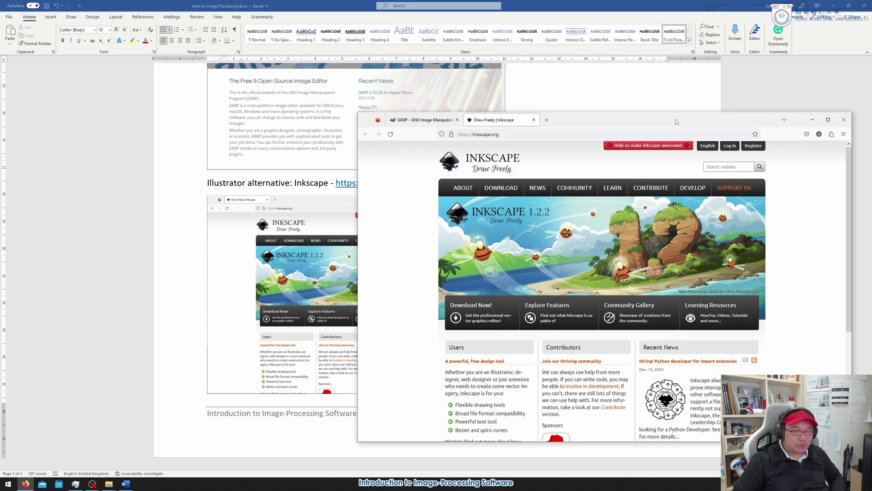
Close the browser window and go back to the class outline at the beginning of the Word handout.
{"action": "left_click", "coordinate": [848, 122]}
{"action": "scroll", "coordinate": [827, 299], "scroll_direction": "up", "scroll_amount": 1}
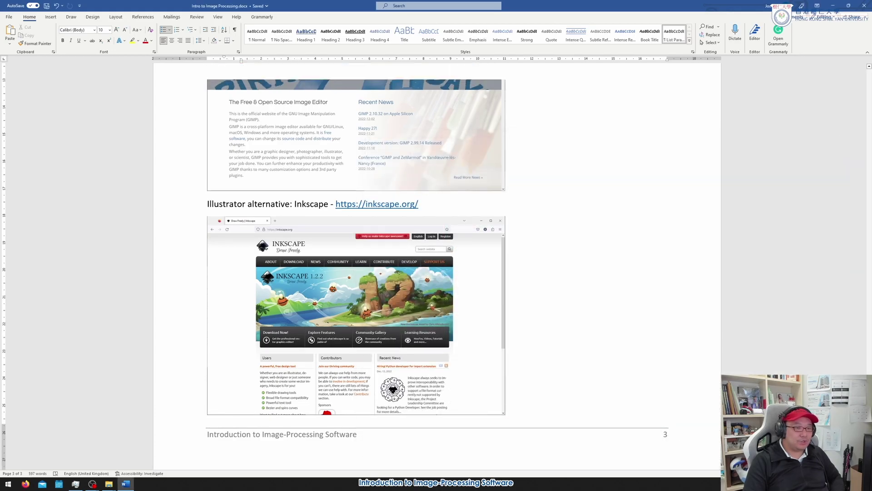
{"action": "scroll", "coordinate": [870, 113], "scroll_direction": "up", "scroll_amount": 20}
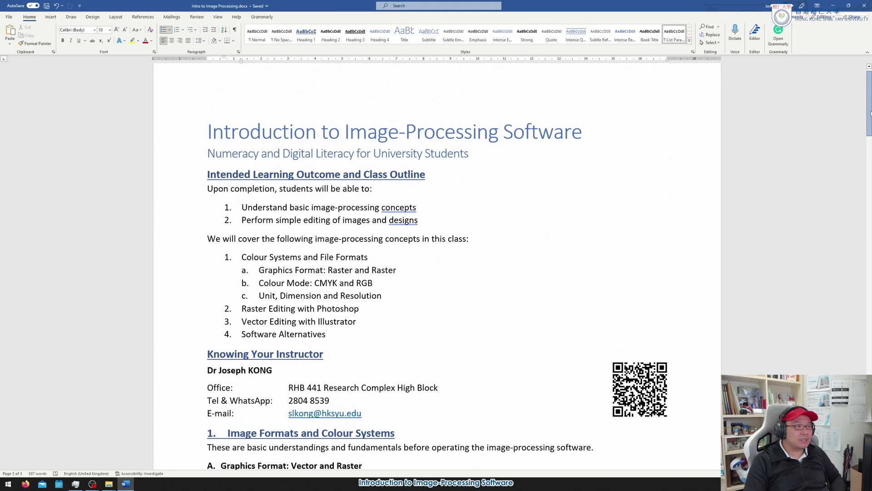
{"action": "scroll", "coordinate": [871, 113], "scroll_direction": "down", "scroll_amount": 1}
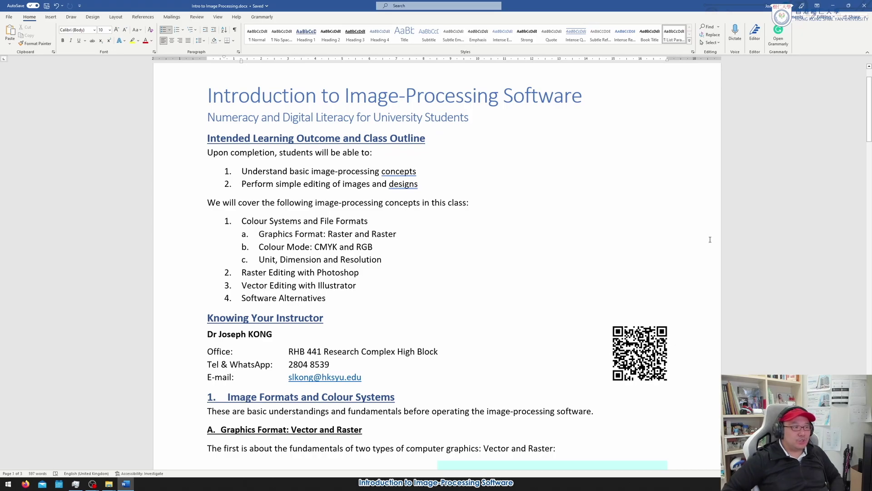